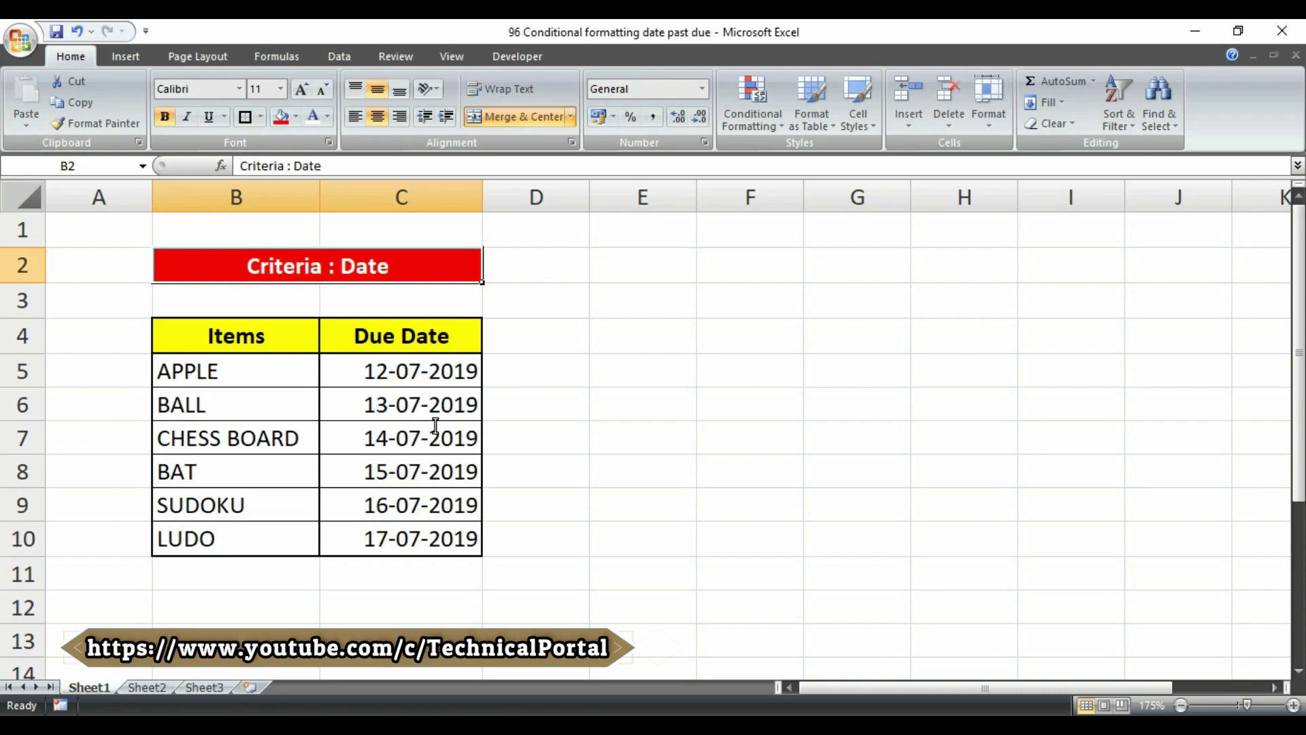
# Create a formula-based conditional formatting rule for the first due date in cell C5 using =C5<TODAY()
pyautogui.click(431, 367)
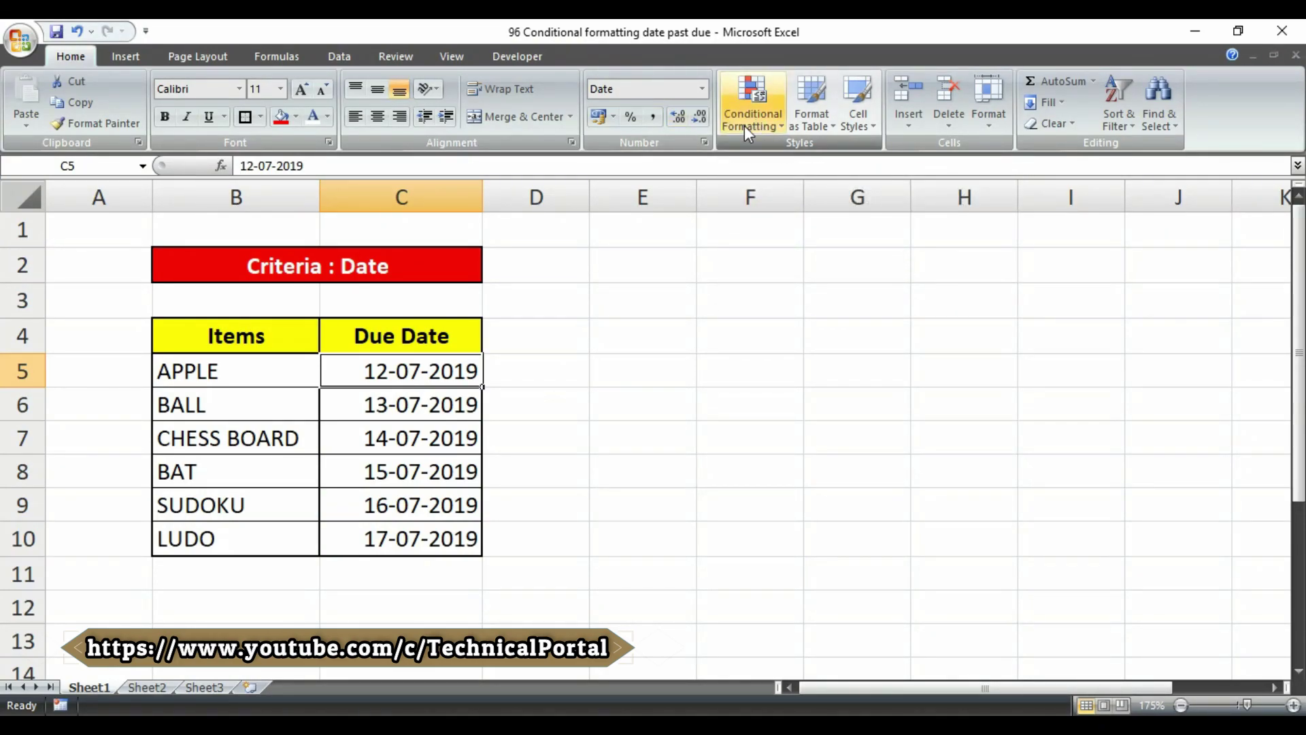
pyautogui.click(766, 123)
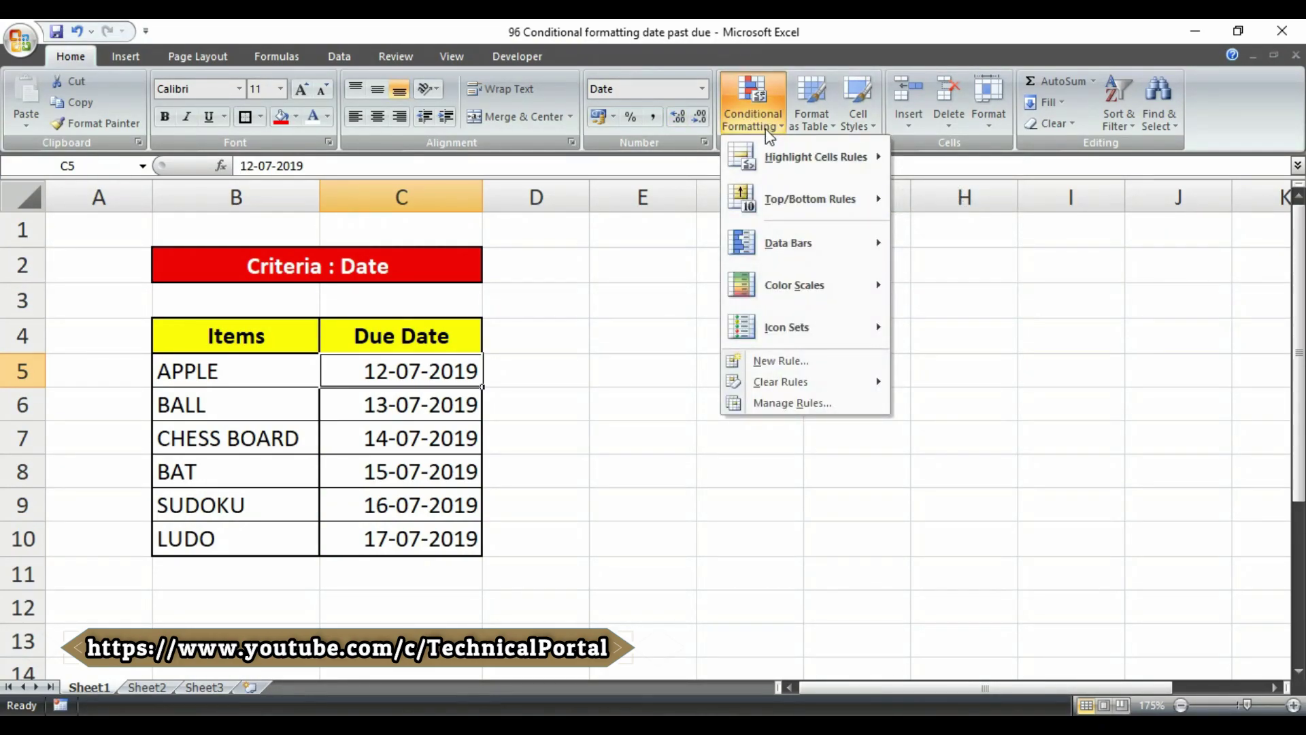
pyautogui.click(772, 362)
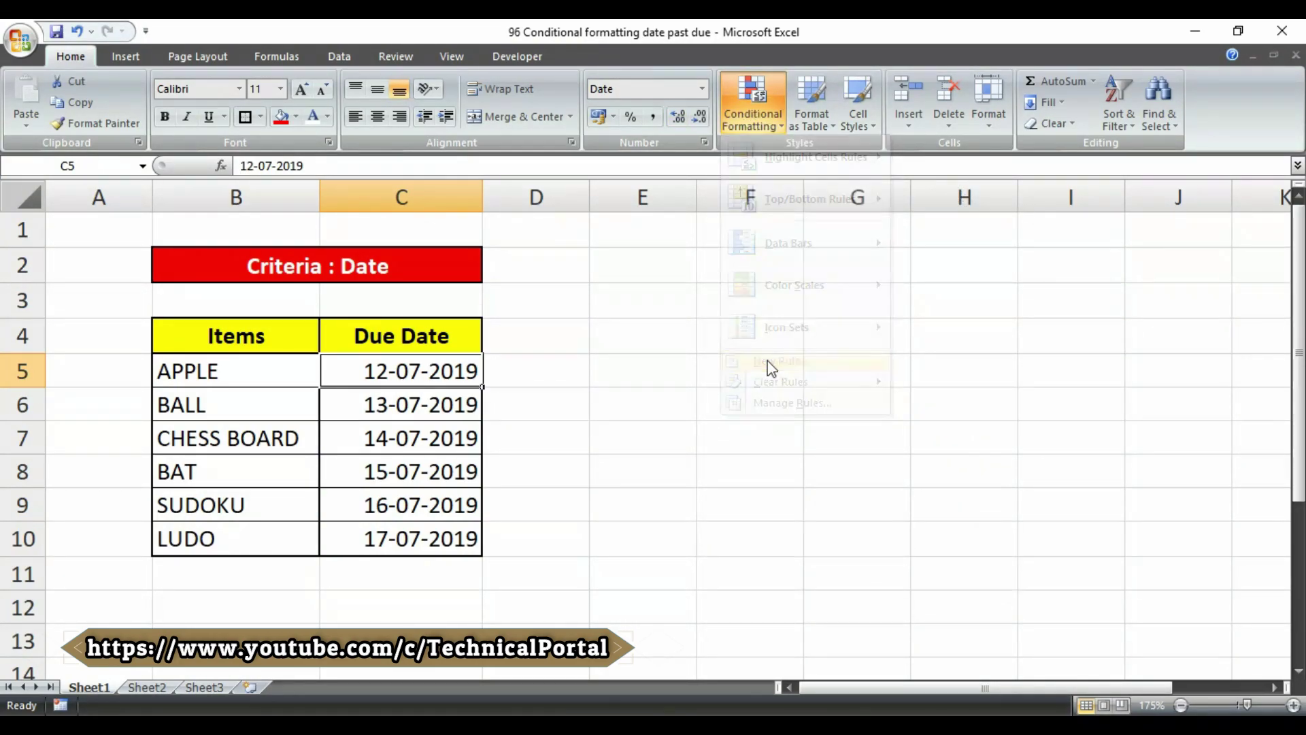
pyautogui.moveTo(426, 162); pyautogui.dragTo(830, 182)
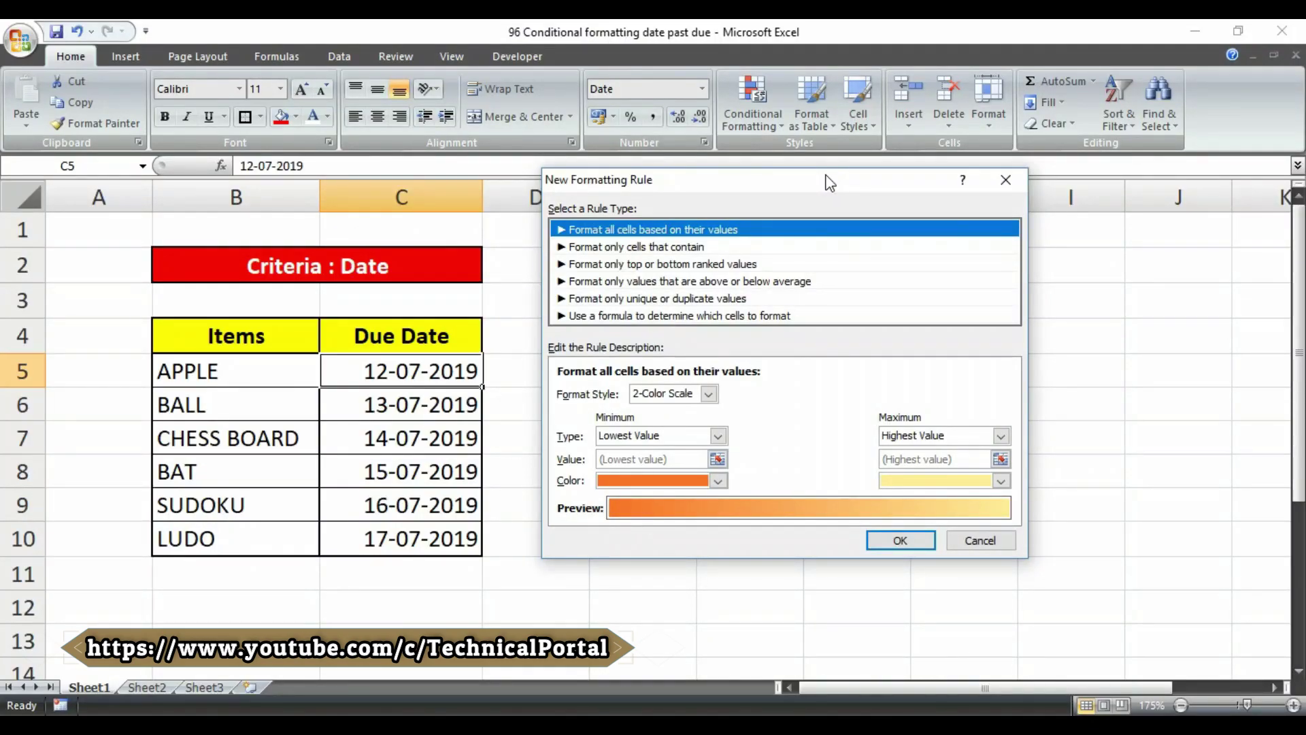
pyautogui.click(585, 317)
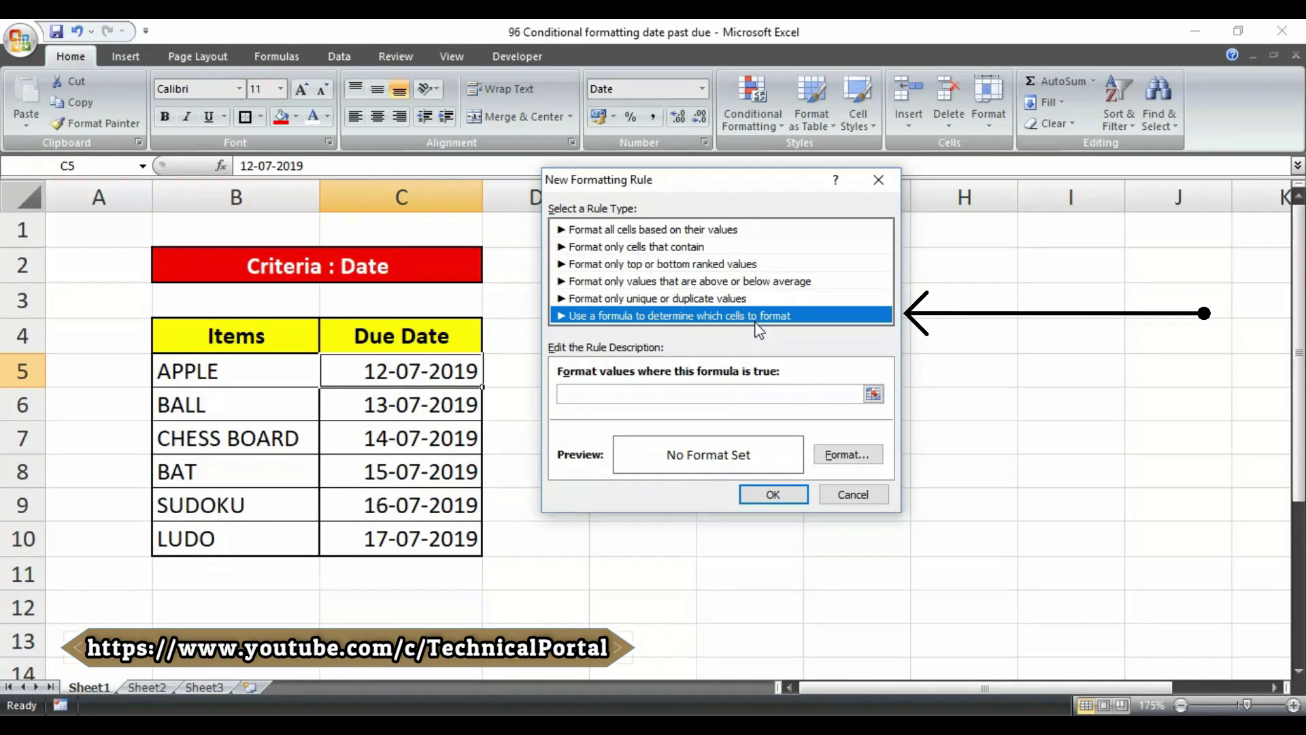
pyautogui.click(652, 392)
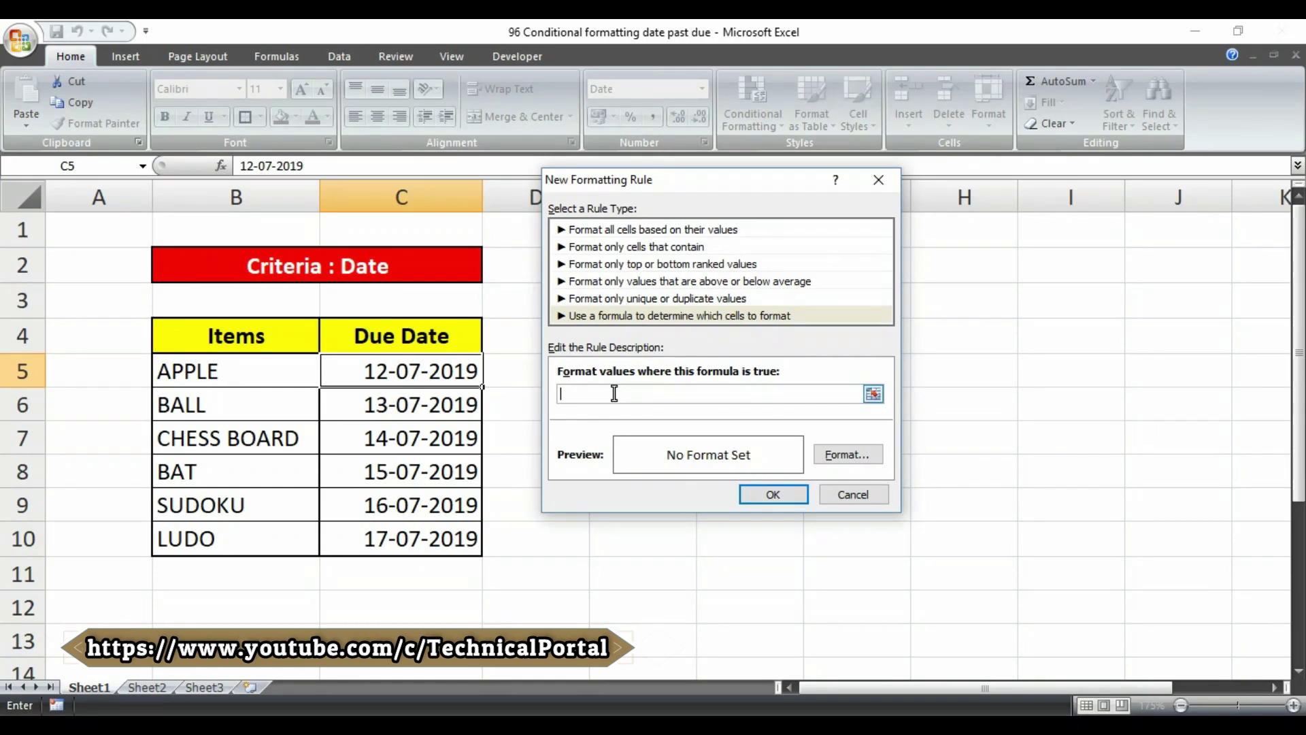
pyautogui.write('=C5<TODAY(')
pyautogui.write(')')
# Give the rule a green background fill and apply it to cell C5
pyautogui.click(854, 463)
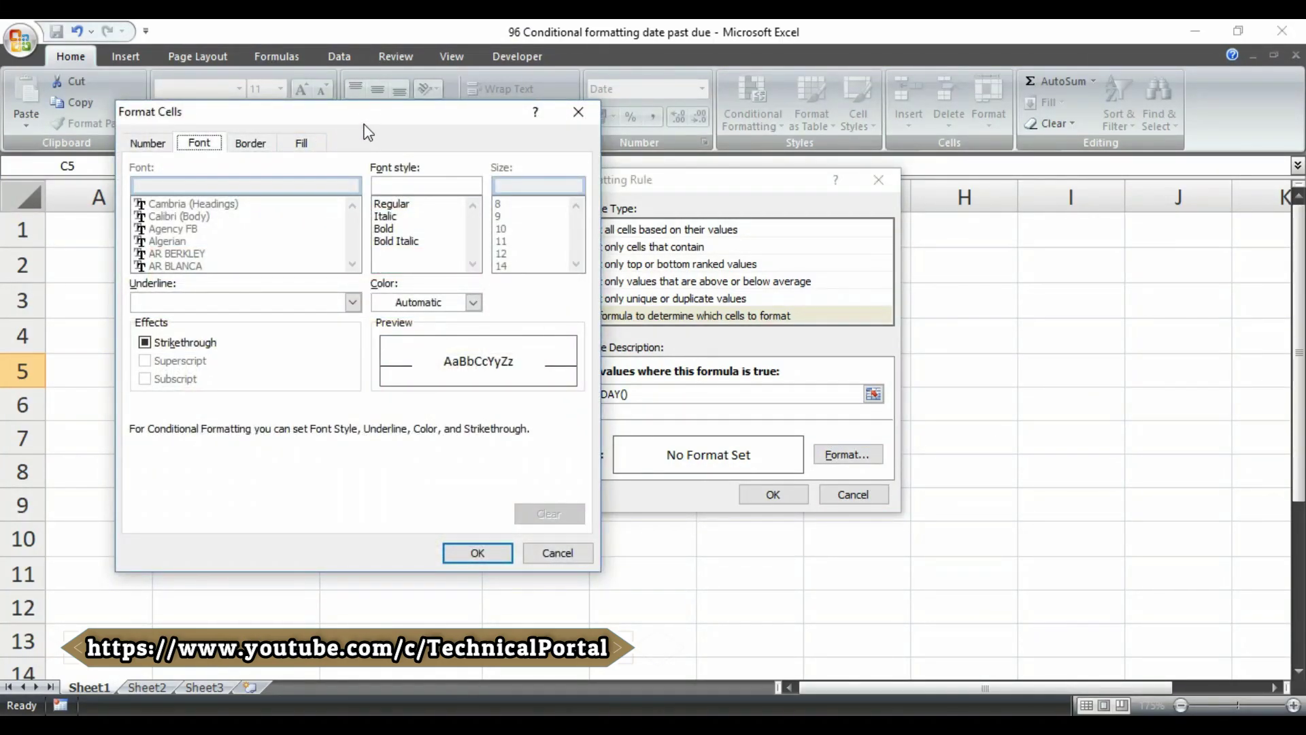
pyautogui.moveTo(381, 121); pyautogui.dragTo(570, 121)
pyautogui.click(490, 141)
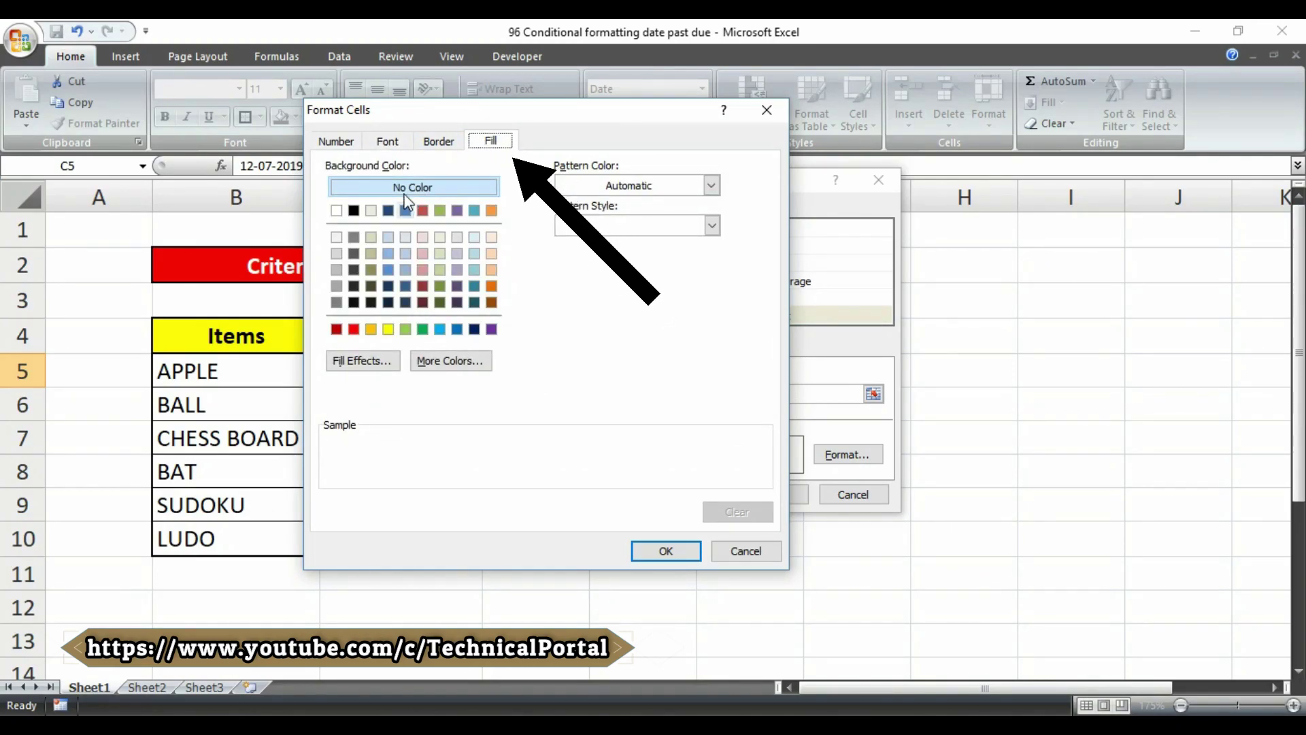
pyautogui.click(424, 330)
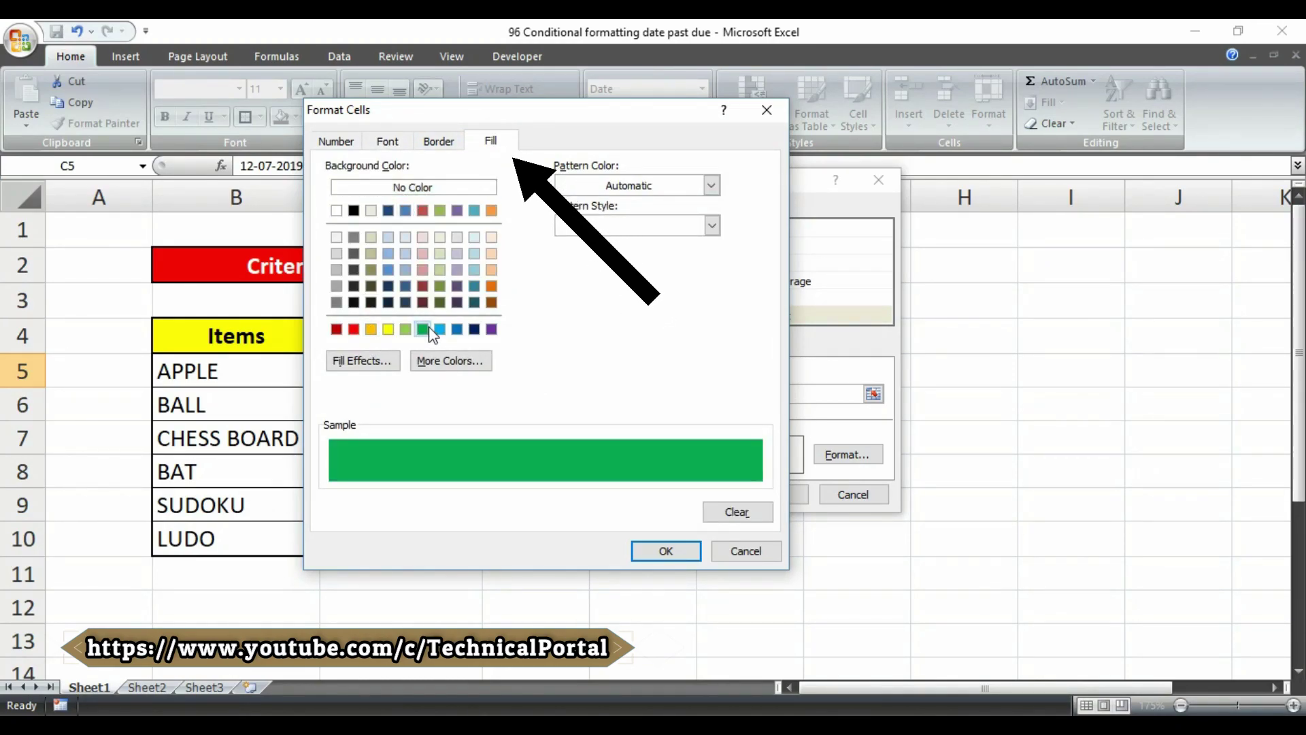
pyautogui.click(640, 190)
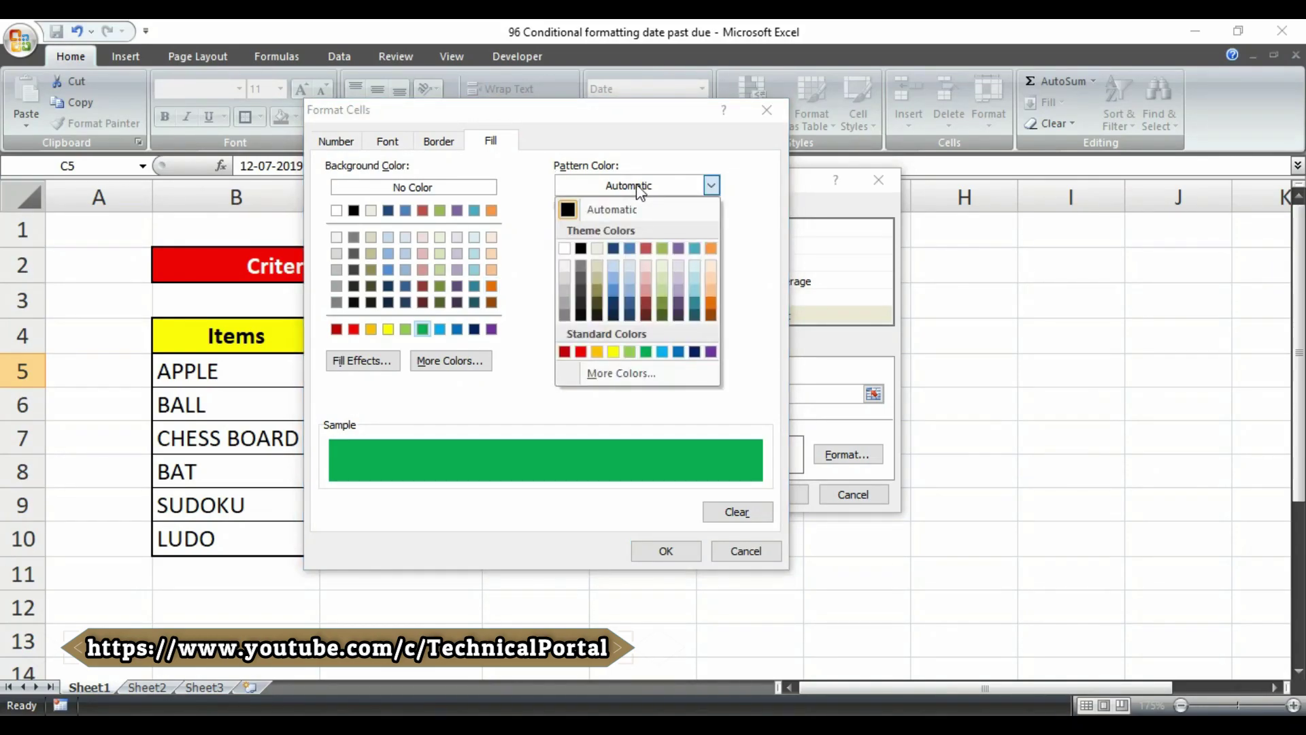
pyautogui.click(726, 167)
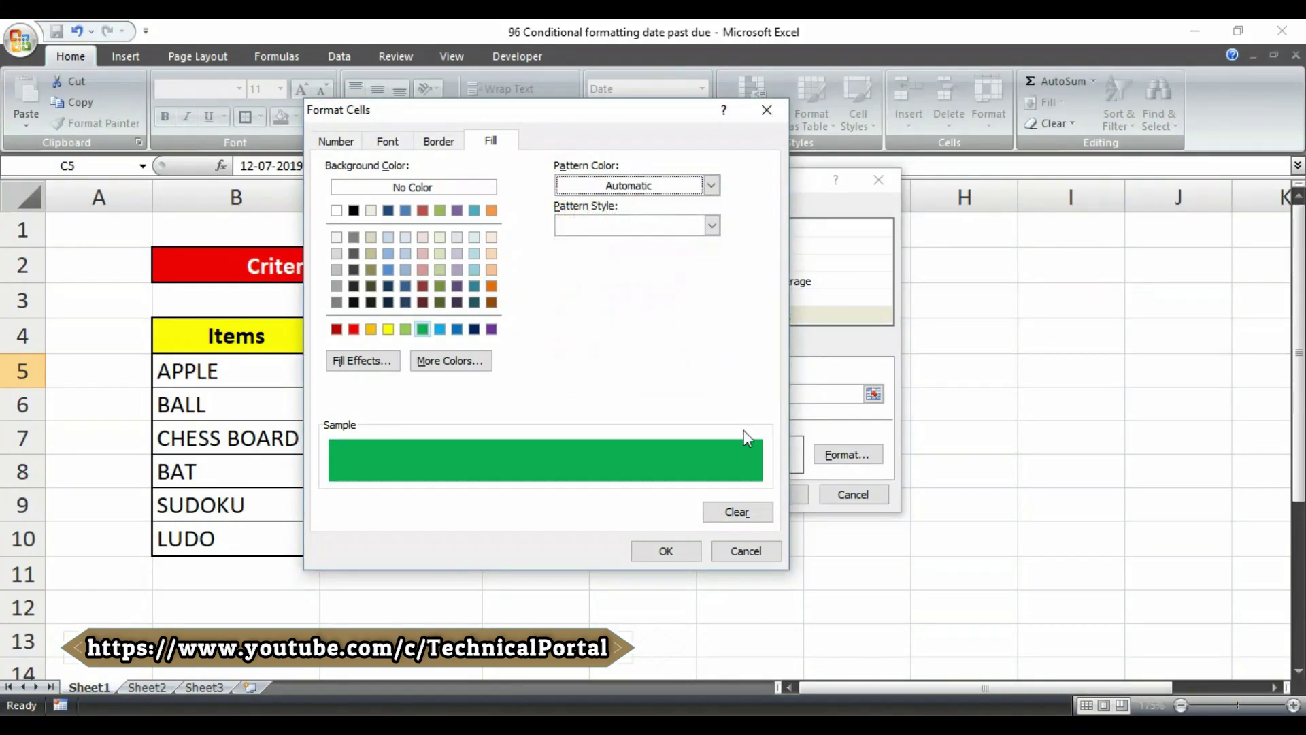
pyautogui.click(679, 544)
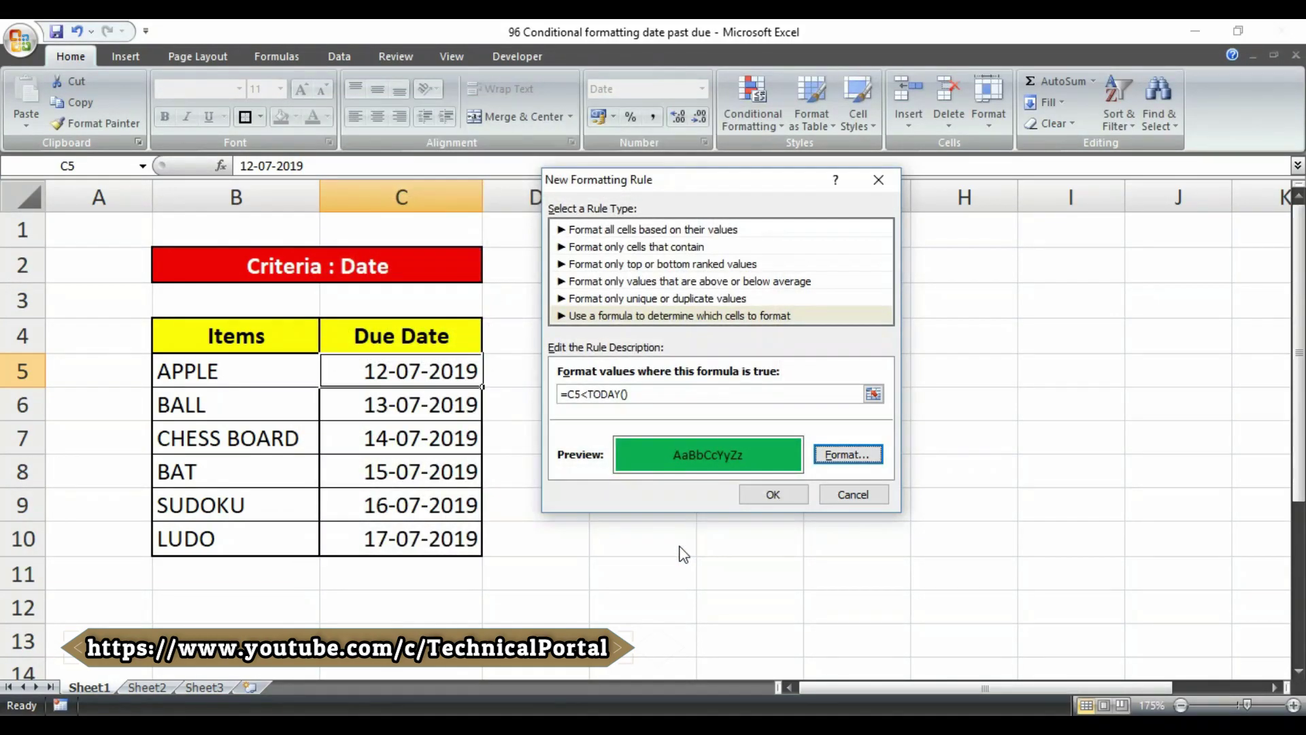
pyautogui.click(775, 495)
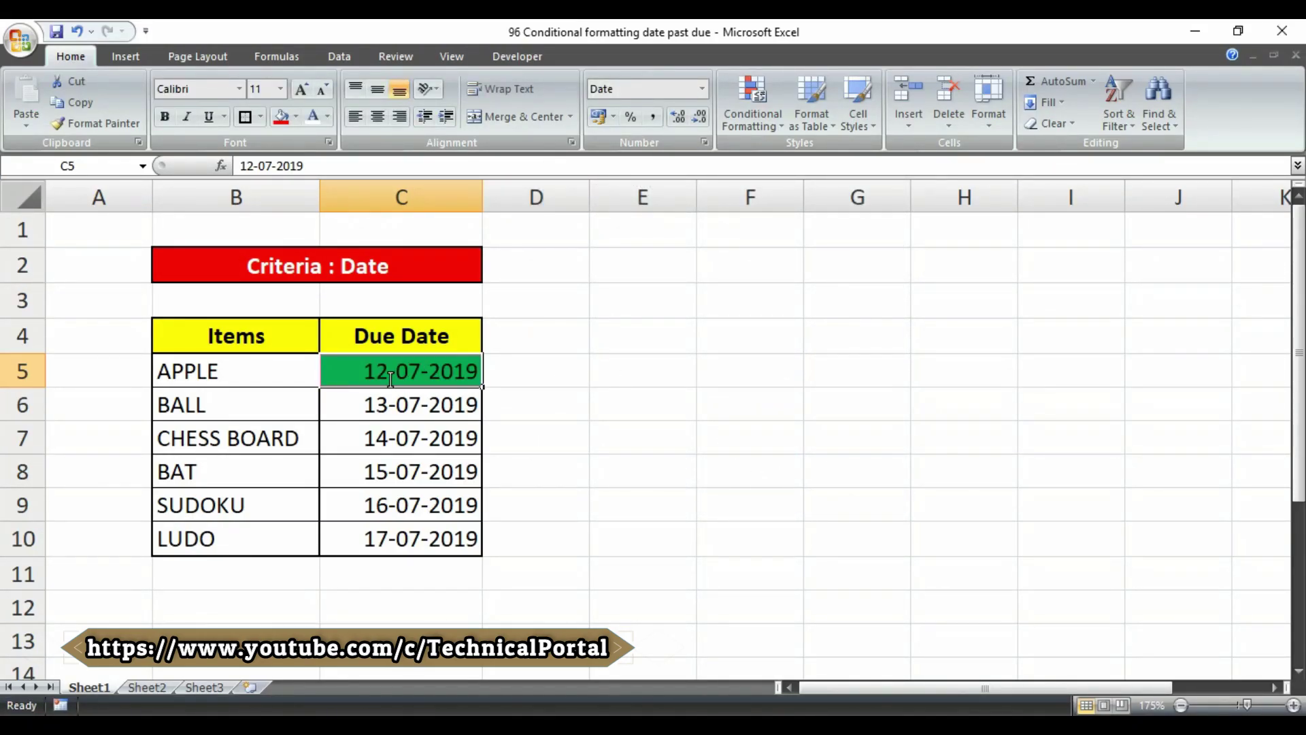
# Enter the formula =TODAY() in cell D5, beside the first due date
pyautogui.click(574, 360)
pyautogui.write('=')
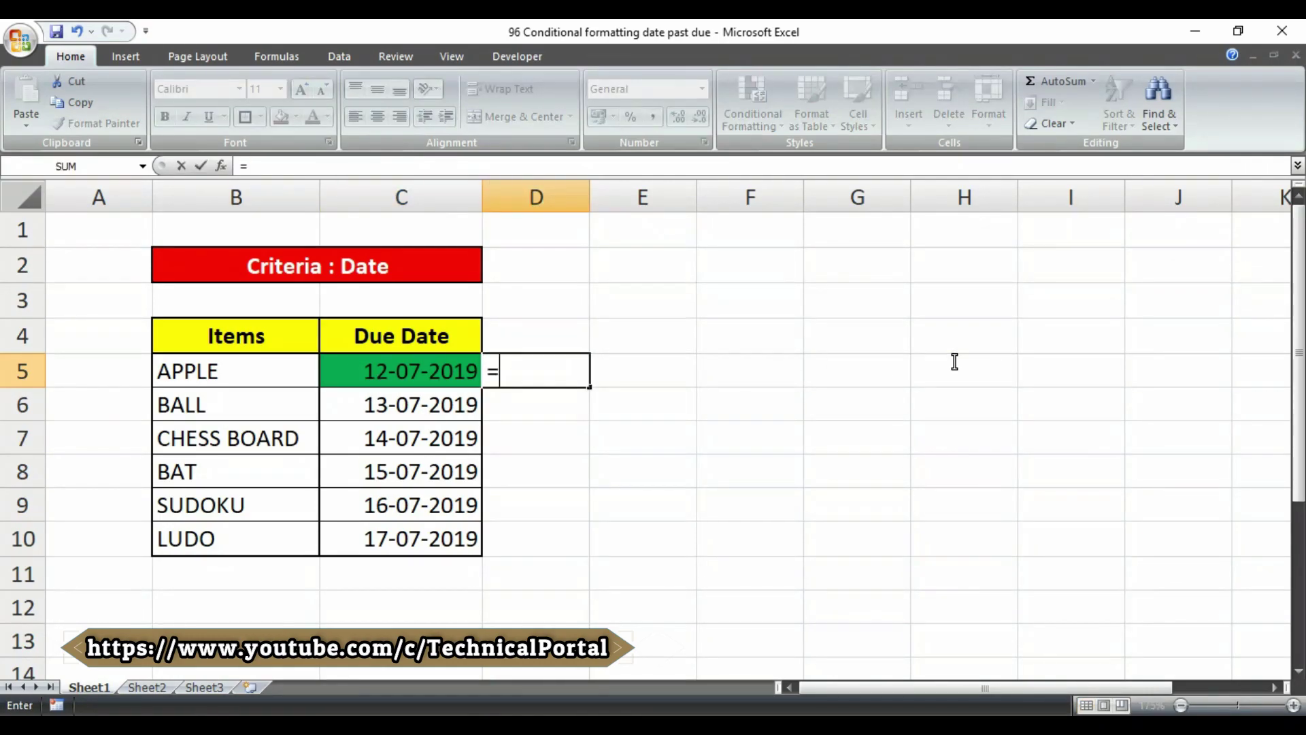
pyautogui.write('TODAY()')
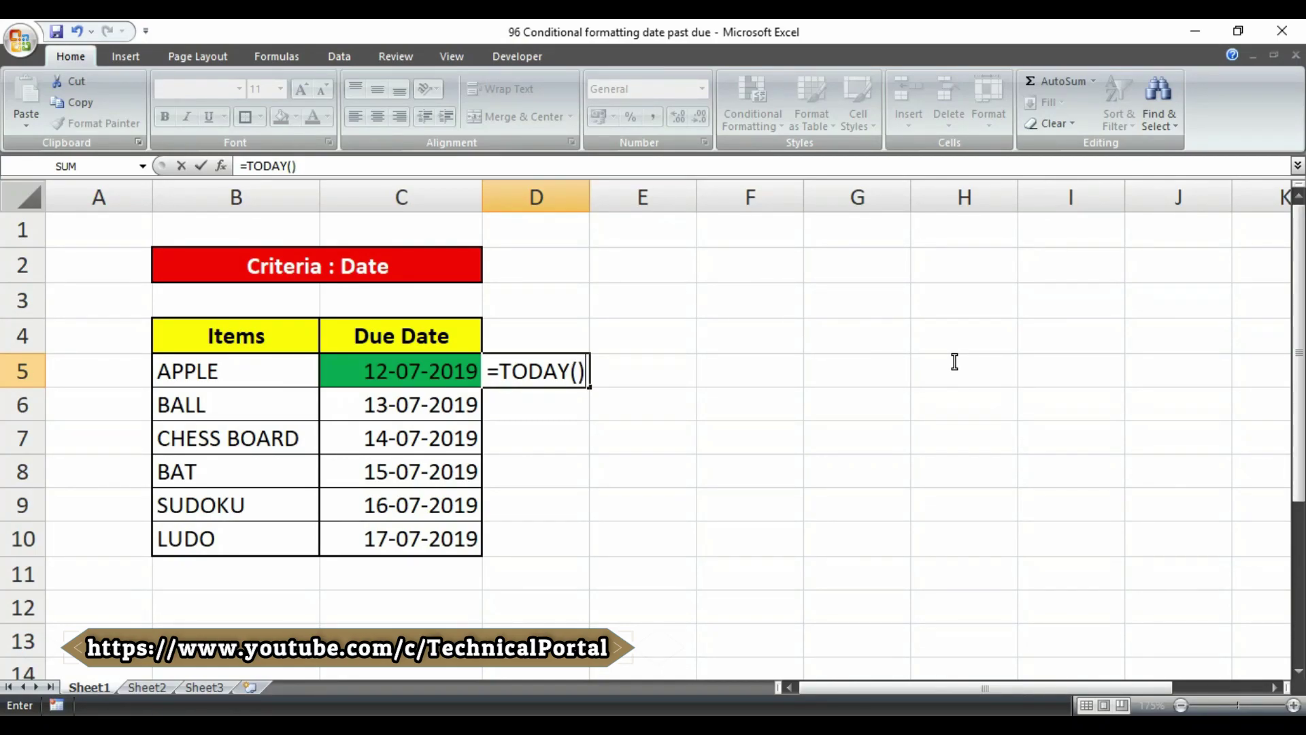
pyautogui.hotkey('ctrl', 'Return')
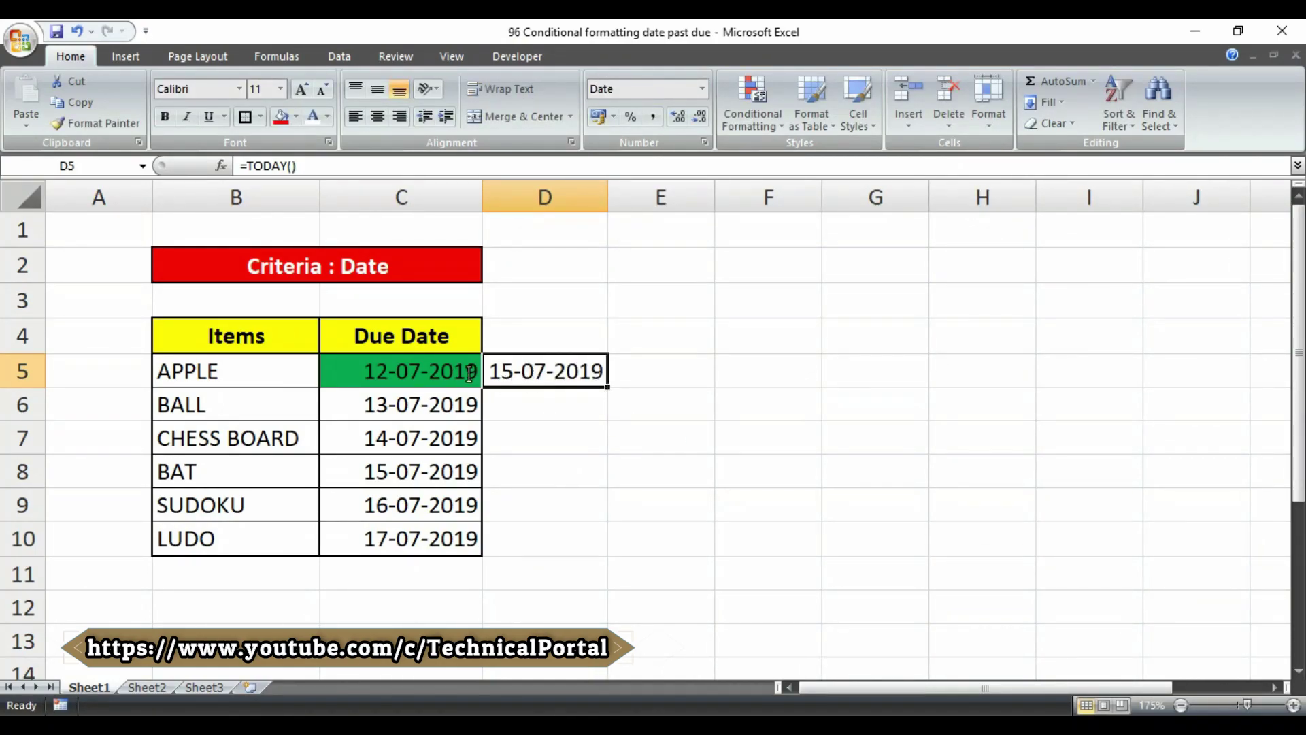
# Copy the conditional formatting of cell C5 onto the due dates in C5:C10 with Format Painter
pyautogui.click(411, 376)
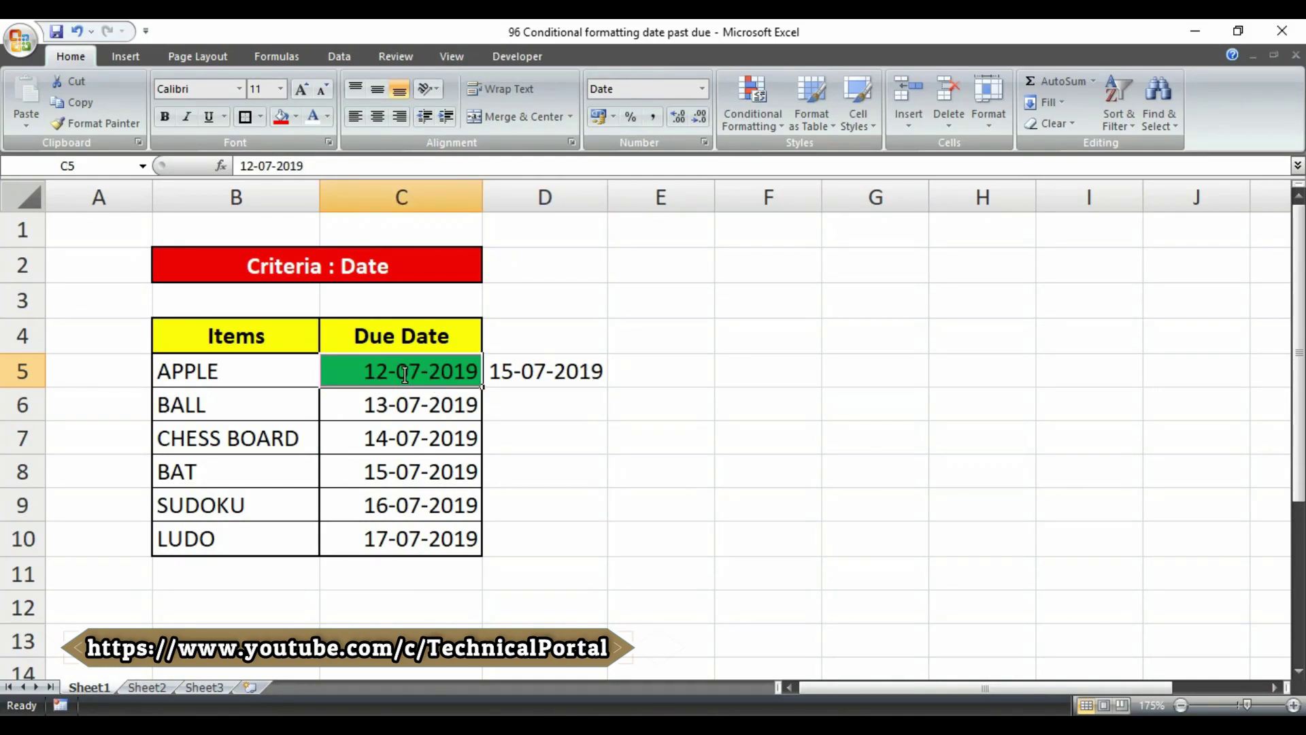
pyautogui.click(94, 121)
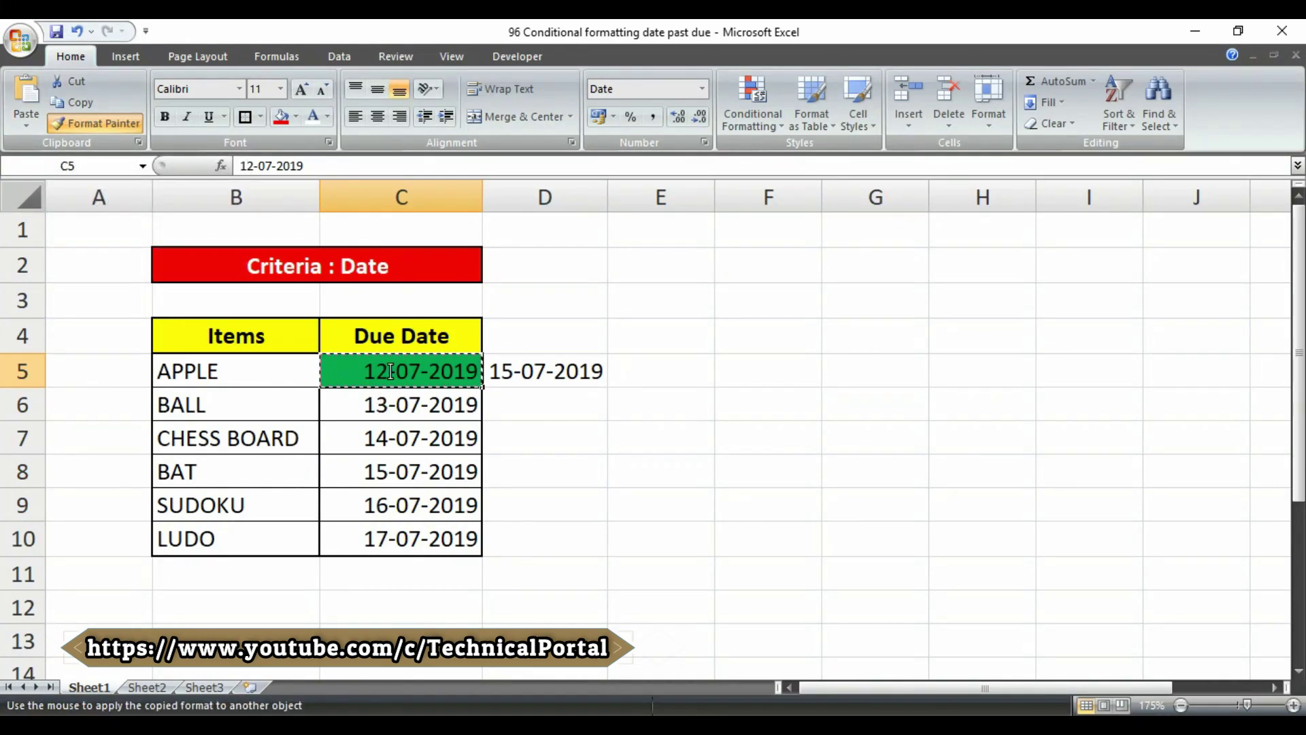
pyautogui.moveTo(391, 371); pyautogui.dragTo(389, 530)
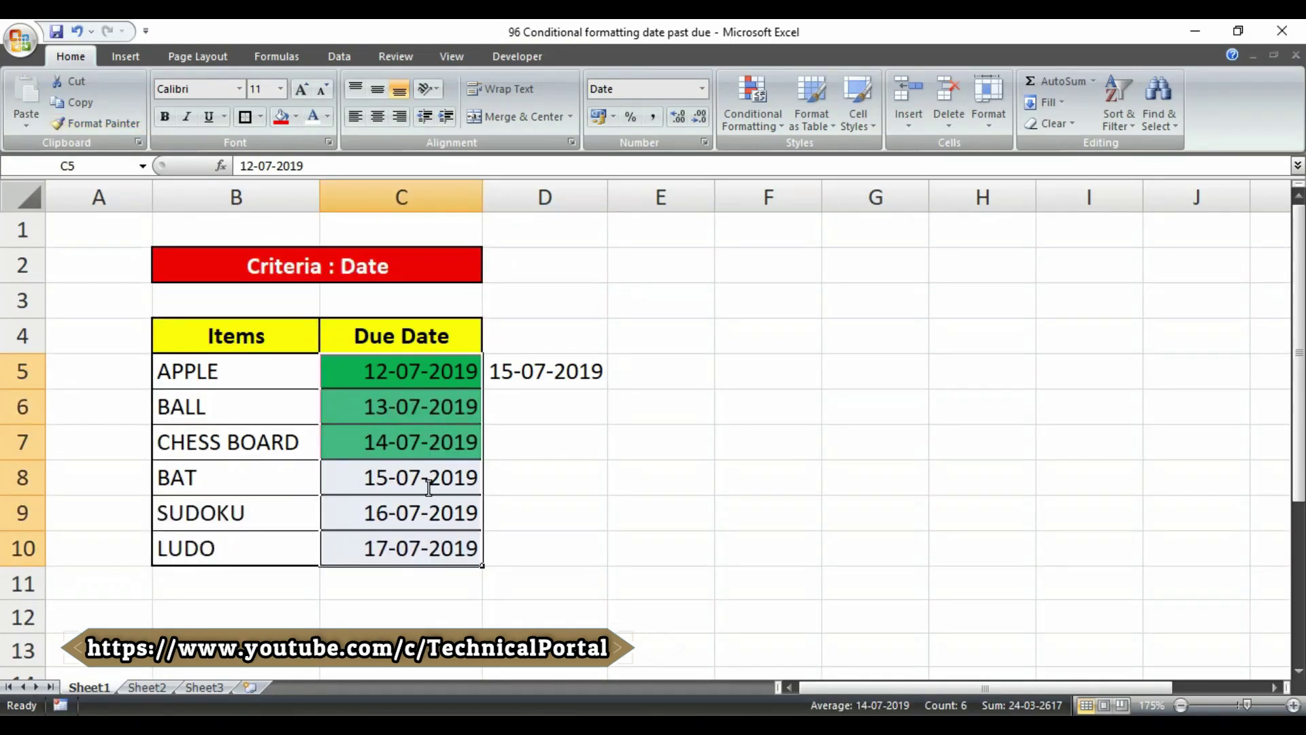
pyautogui.click(609, 479)
pyautogui.click(401, 480)
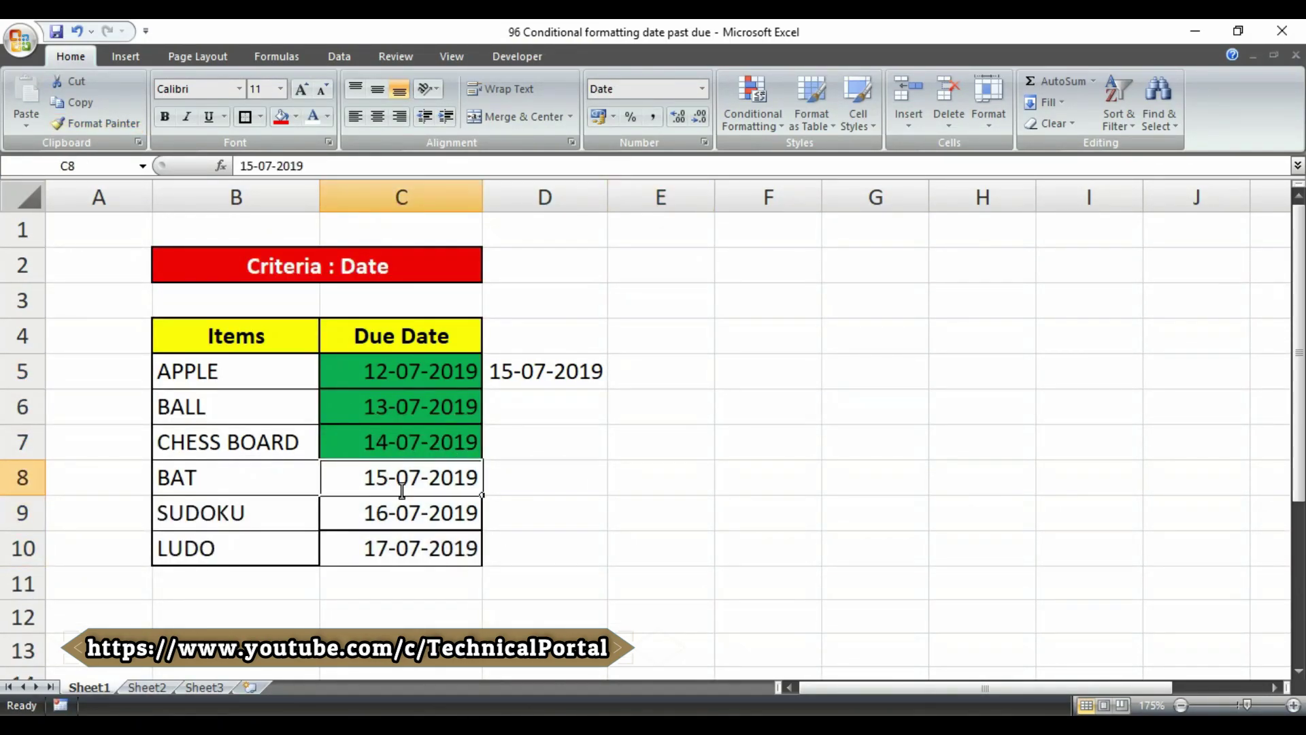
# Change the APPLE due date in cell C5 to 17/7/19
pyautogui.click(415, 371)
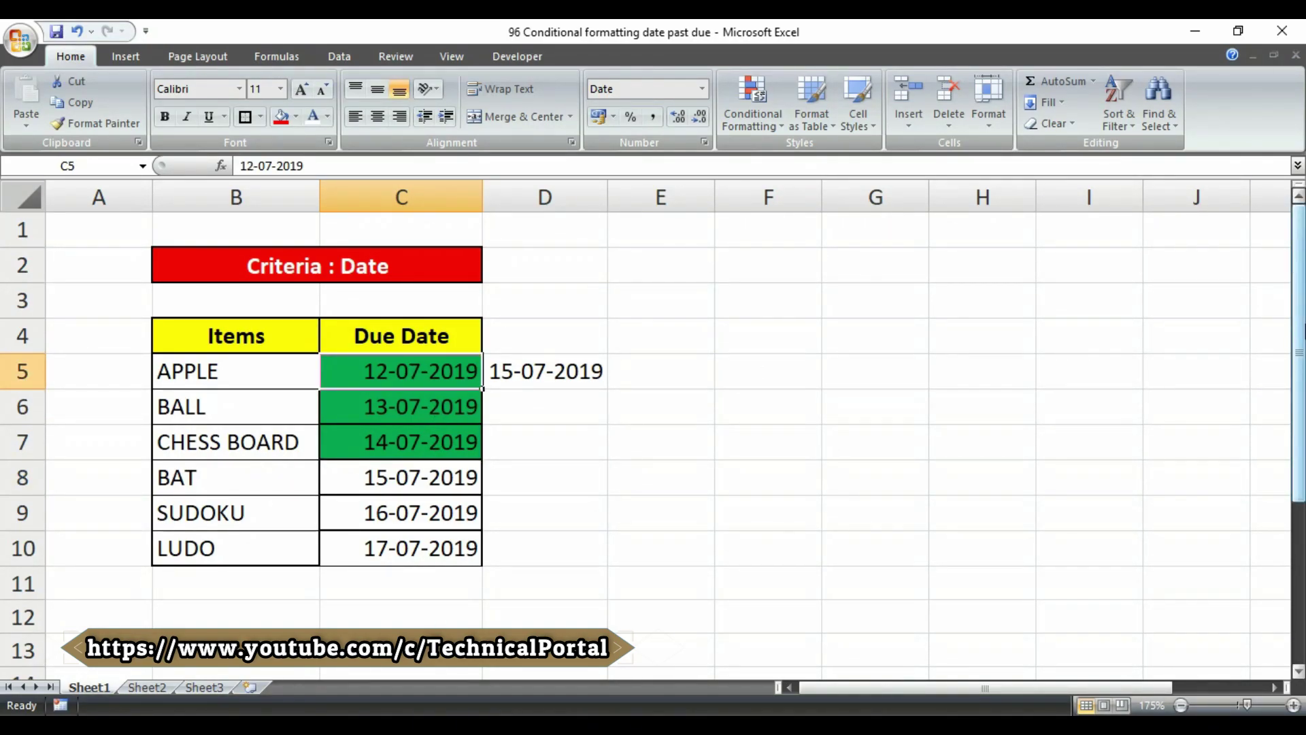
pyautogui.write('17/')
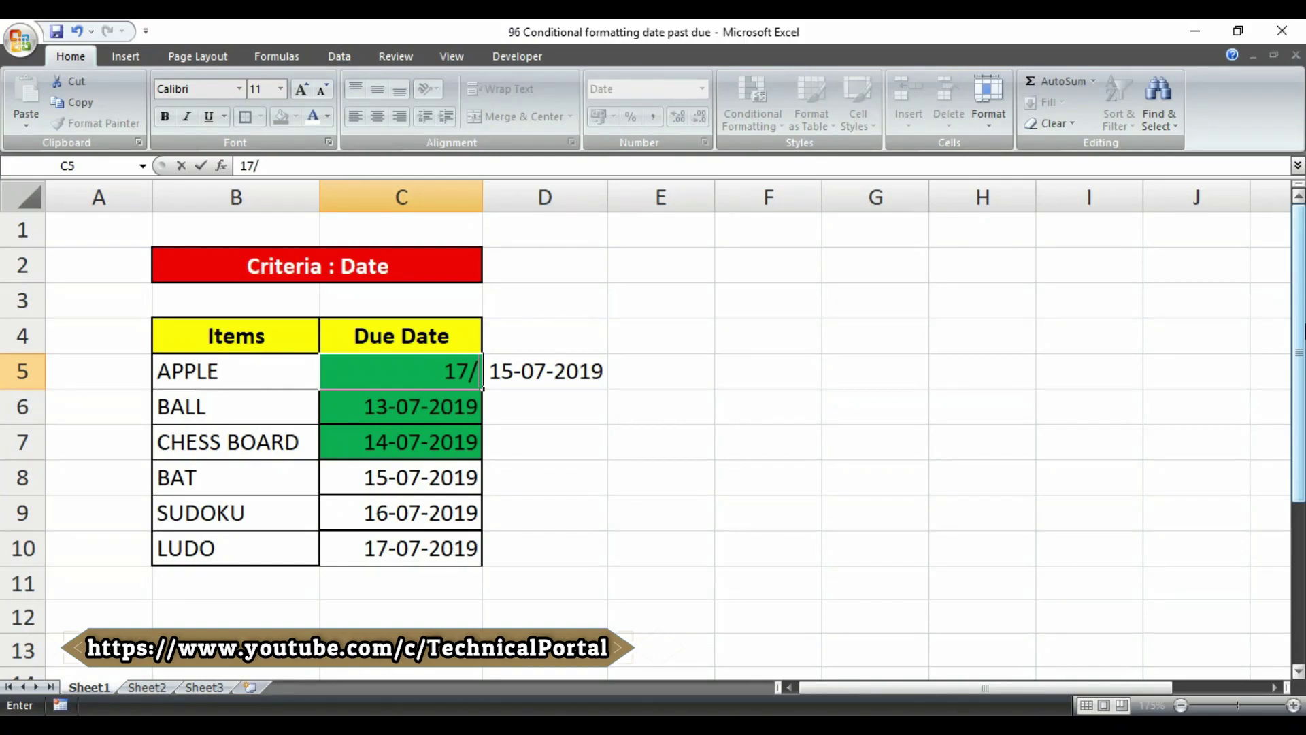
pyautogui.write('7/19')
pyautogui.press('Return')
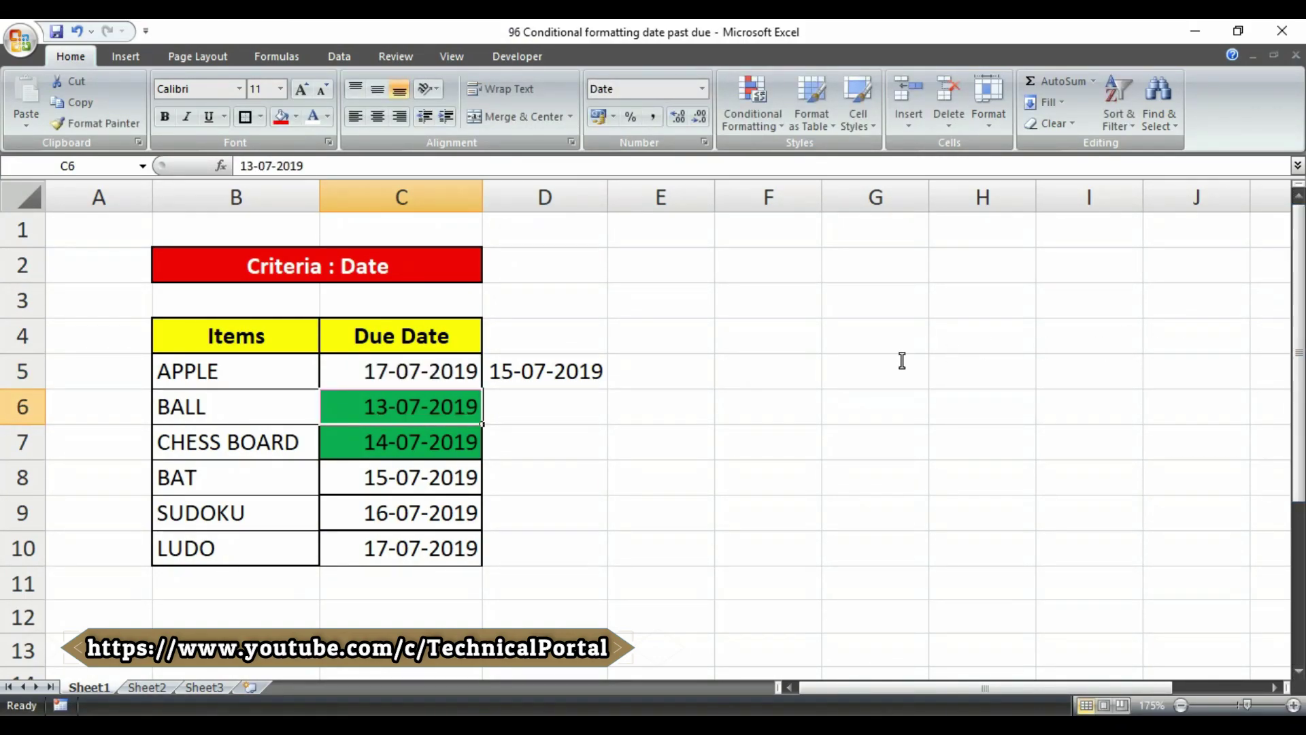
# Delete the TODAY formula from cell D5
pyautogui.click(384, 372)
pyautogui.click(527, 372)
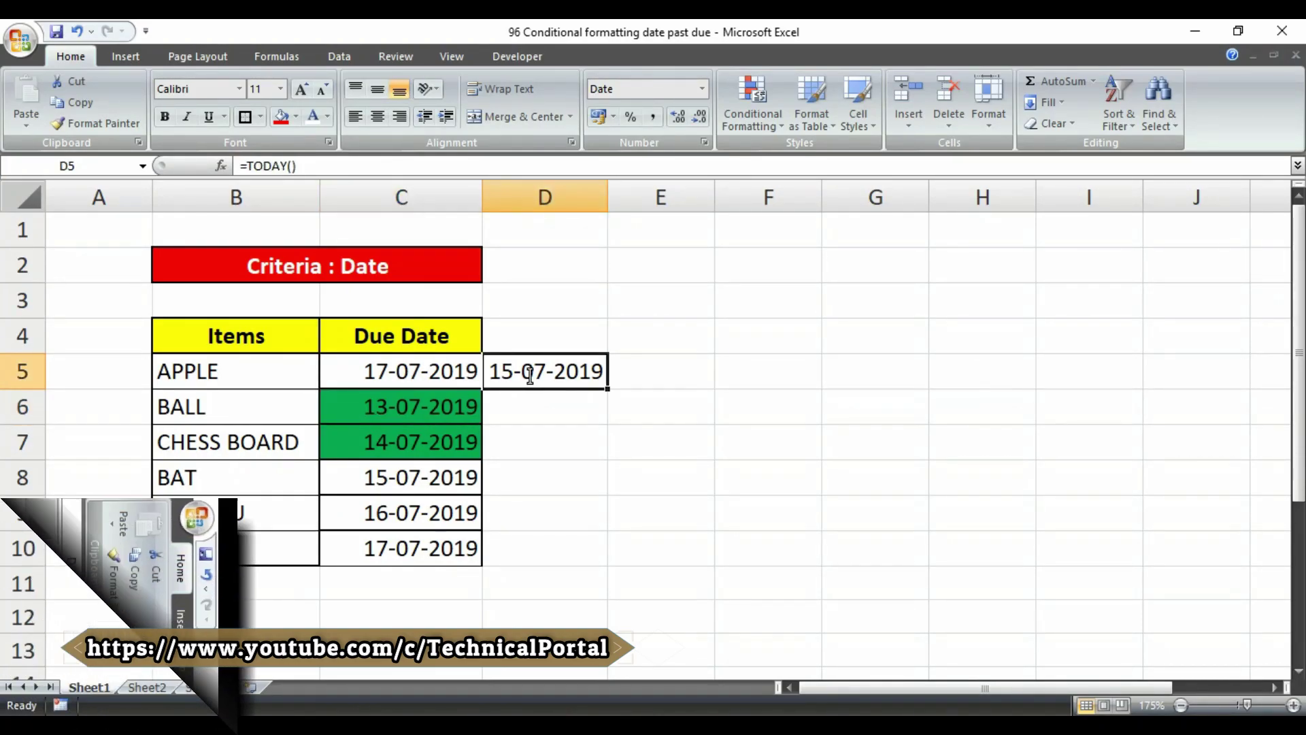
pyautogui.press('Delete')
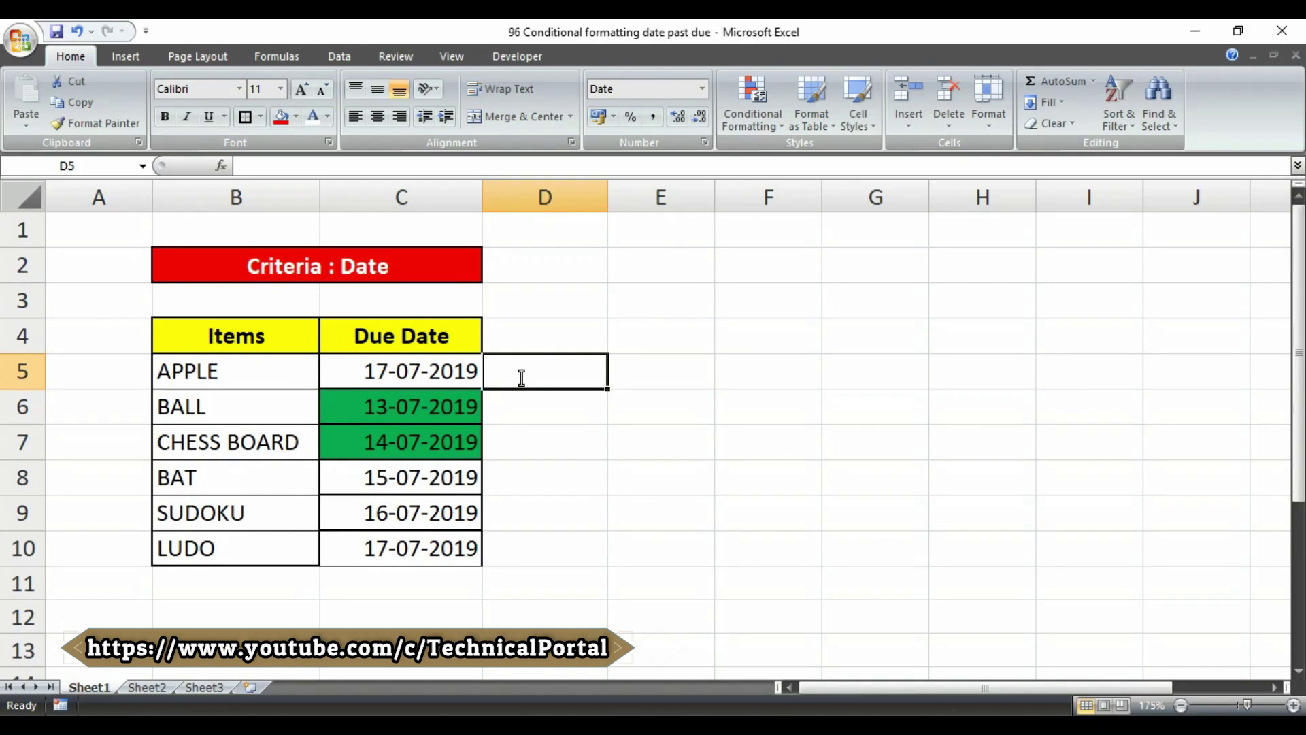
pyautogui.click(381, 377)
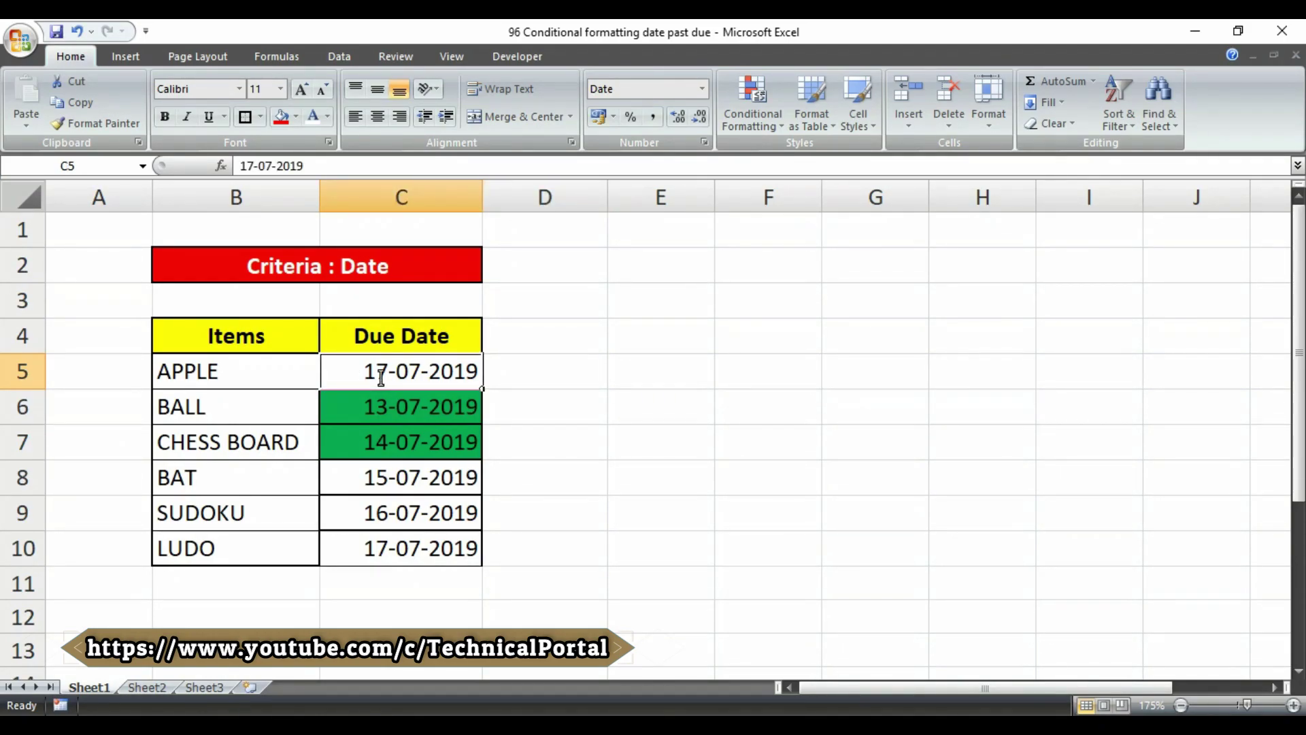
pyautogui.click(766, 125)
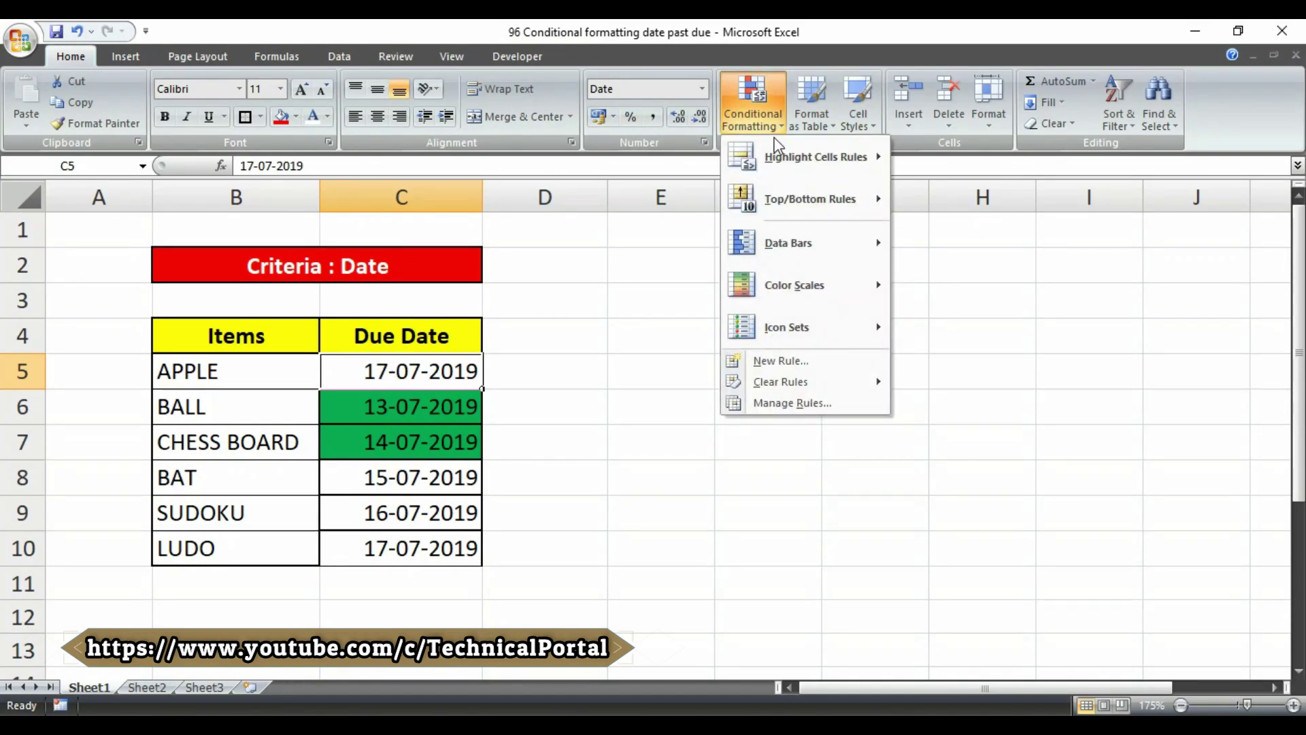
pyautogui.click(781, 361)
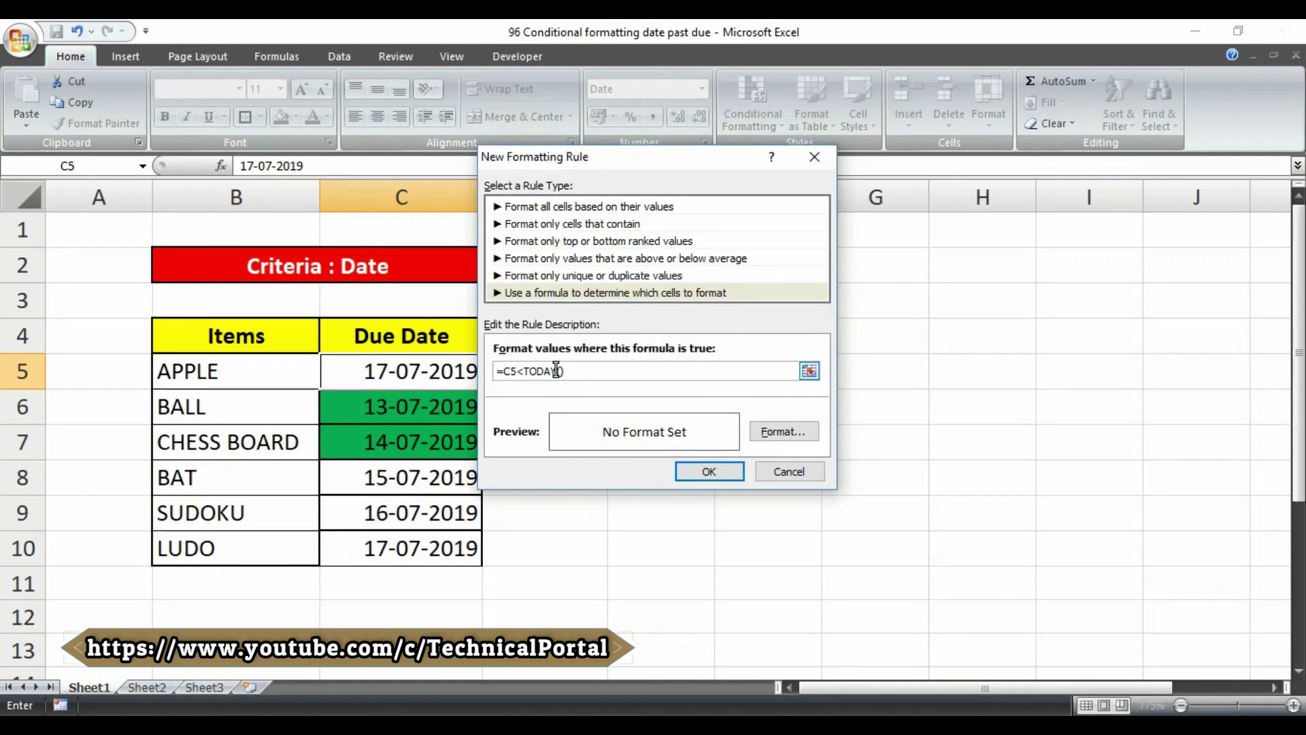
pyautogui.moveTo(564, 371); pyautogui.dragTo(505, 376)
pyautogui.click(796, 473)
# Clear the conditional formatting rules from the entire sheet
pyautogui.click(753, 102)
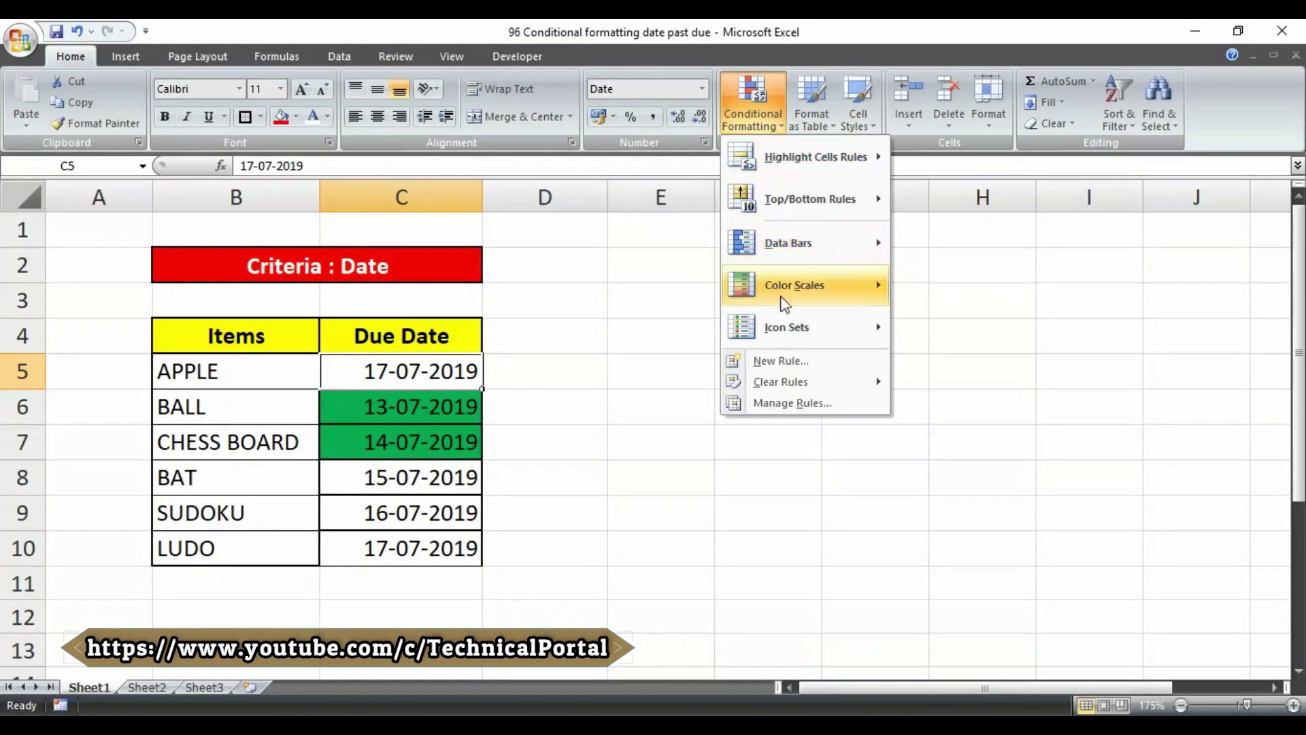
pyautogui.moveTo(799, 387)
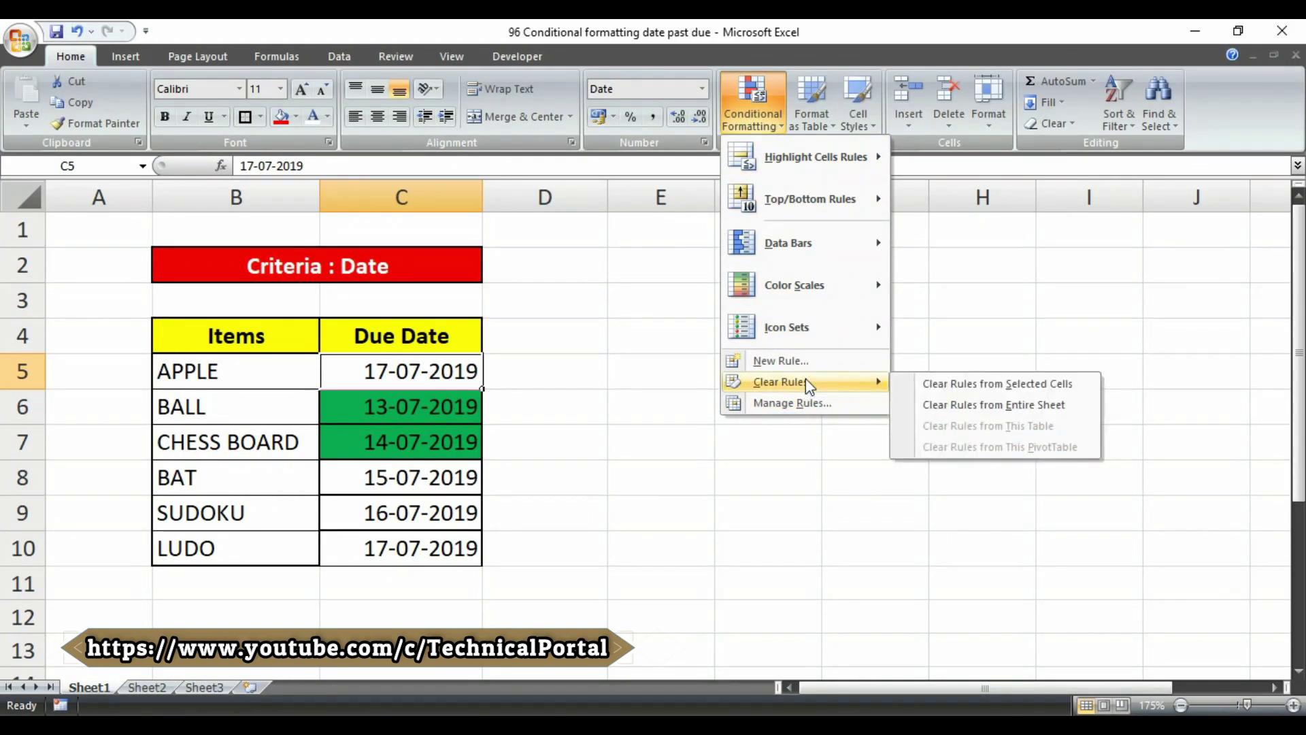
pyautogui.click(994, 406)
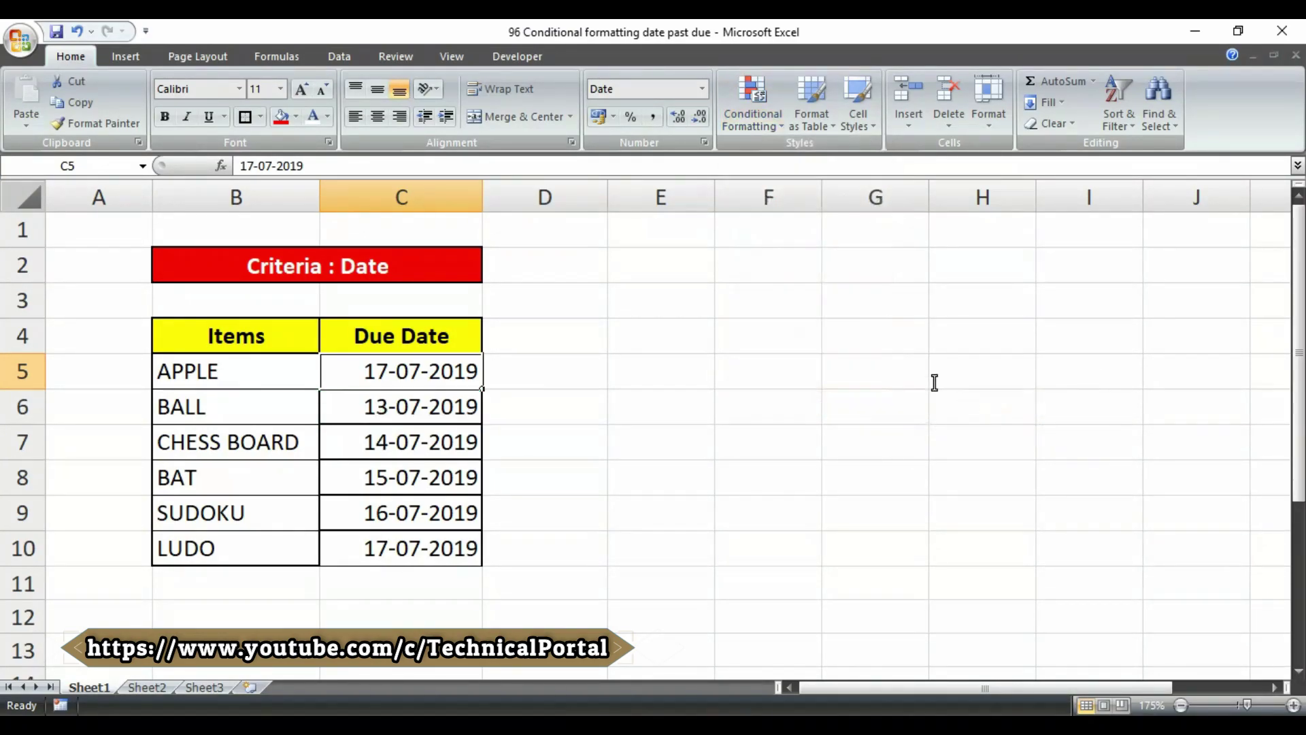
# Create a formula-based conditional formatting rule for the due dates in C5:C10 using =(TODAY()-C5>=2)
pyautogui.moveTo(393, 373); pyautogui.dragTo(426, 539)
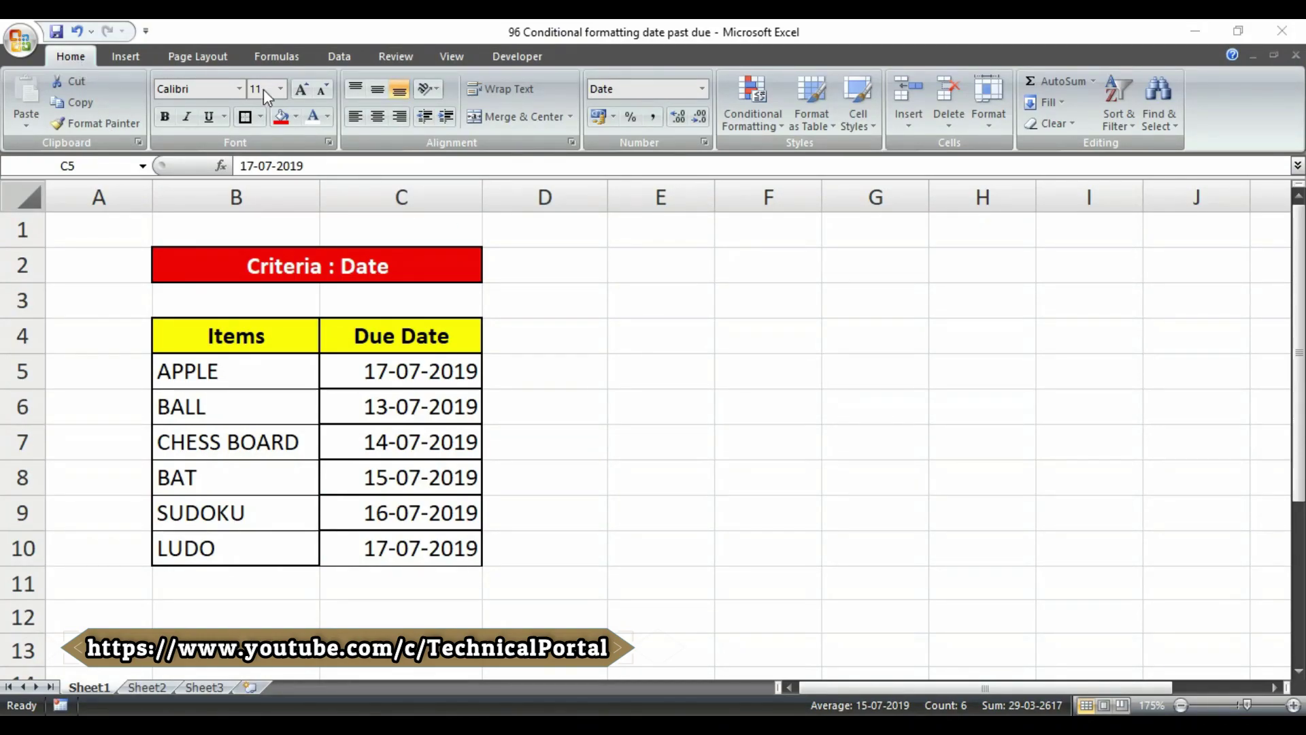
pyautogui.click(755, 123)
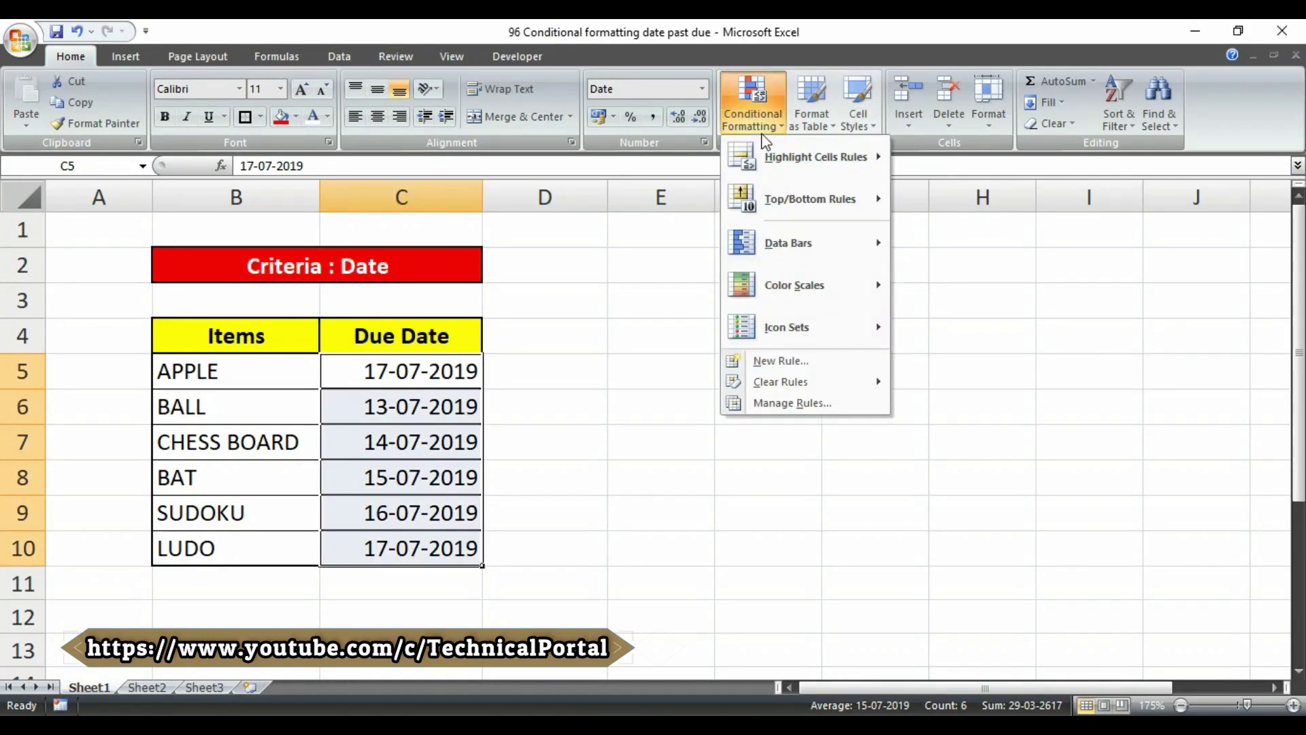
pyautogui.click(817, 358)
pyautogui.click(535, 270)
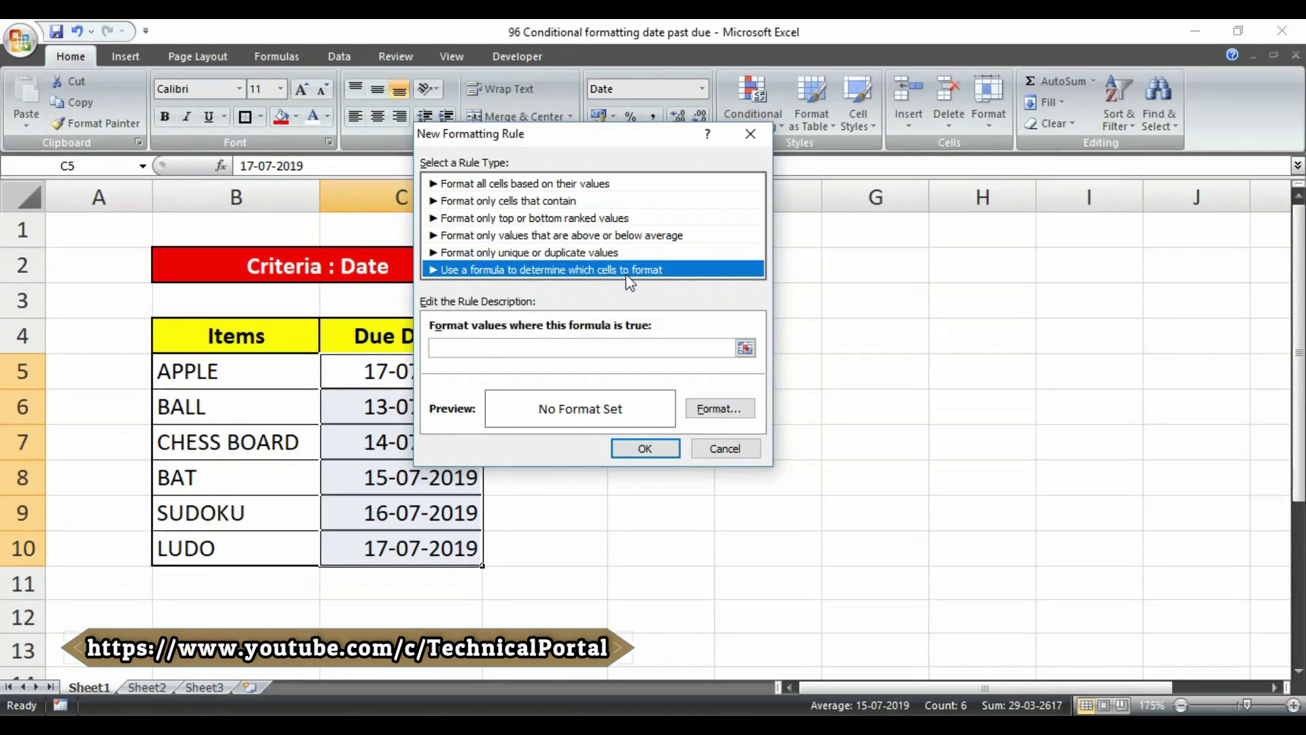
pyautogui.moveTo(629, 148); pyautogui.dragTo(753, 162)
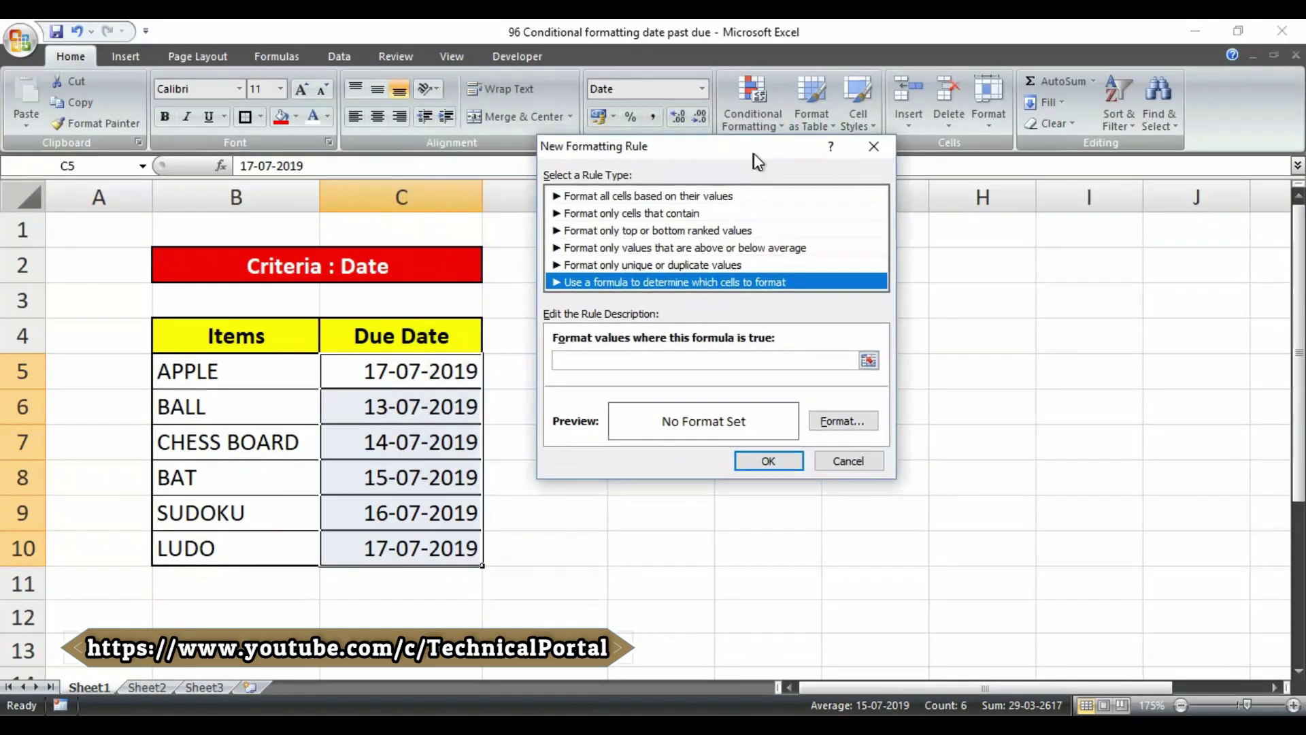
pyautogui.click(674, 365)
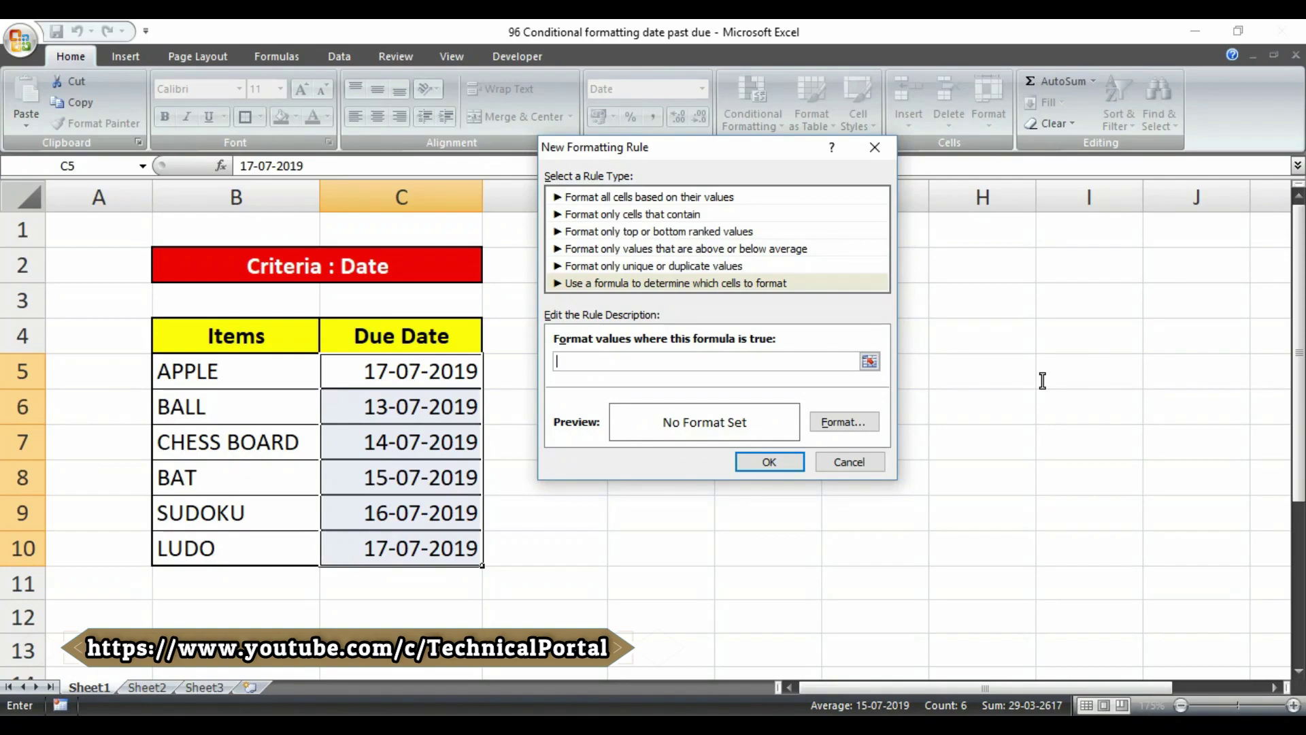
pyautogui.write('=(TODAY()-')
pyautogui.write('C5>')
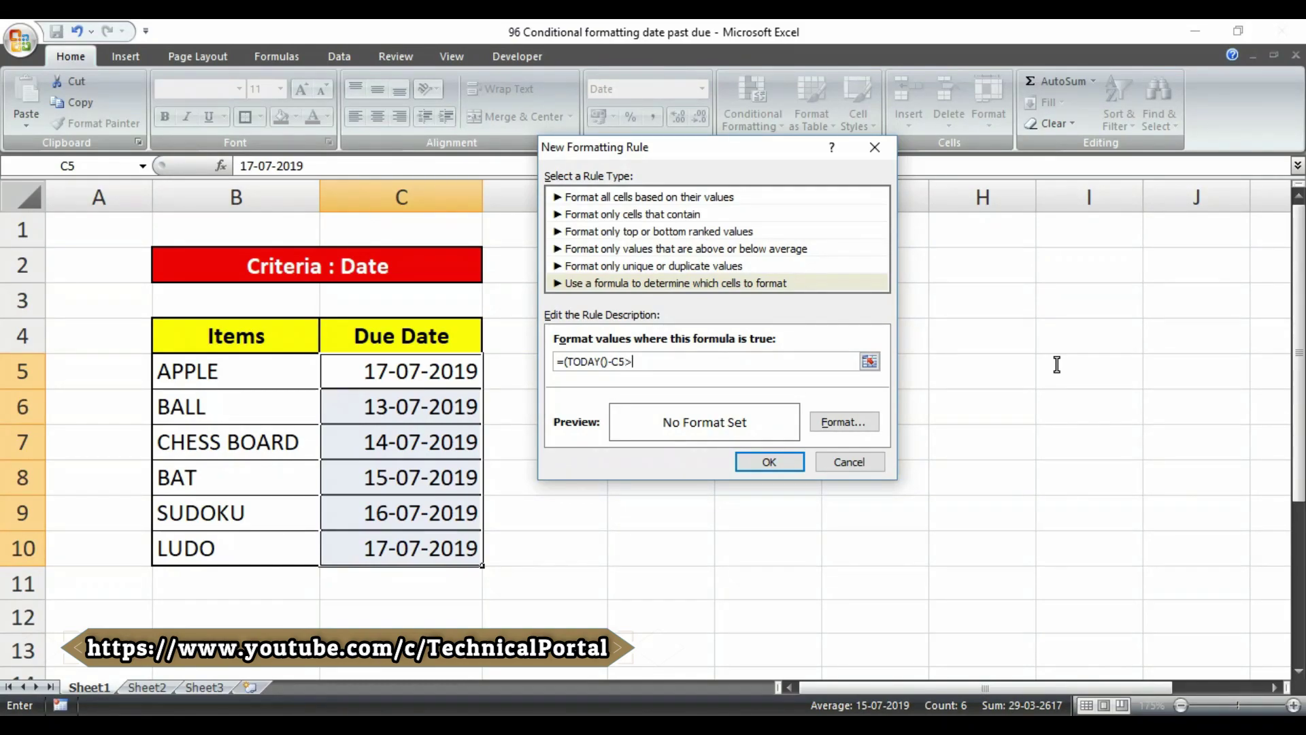
pyautogui.write('=')
pyautogui.write('2')
pyautogui.write(')')
# Give the new rule a green fill, apply it to the due dates, and check cells C6 and C8
pyautogui.click(843, 422)
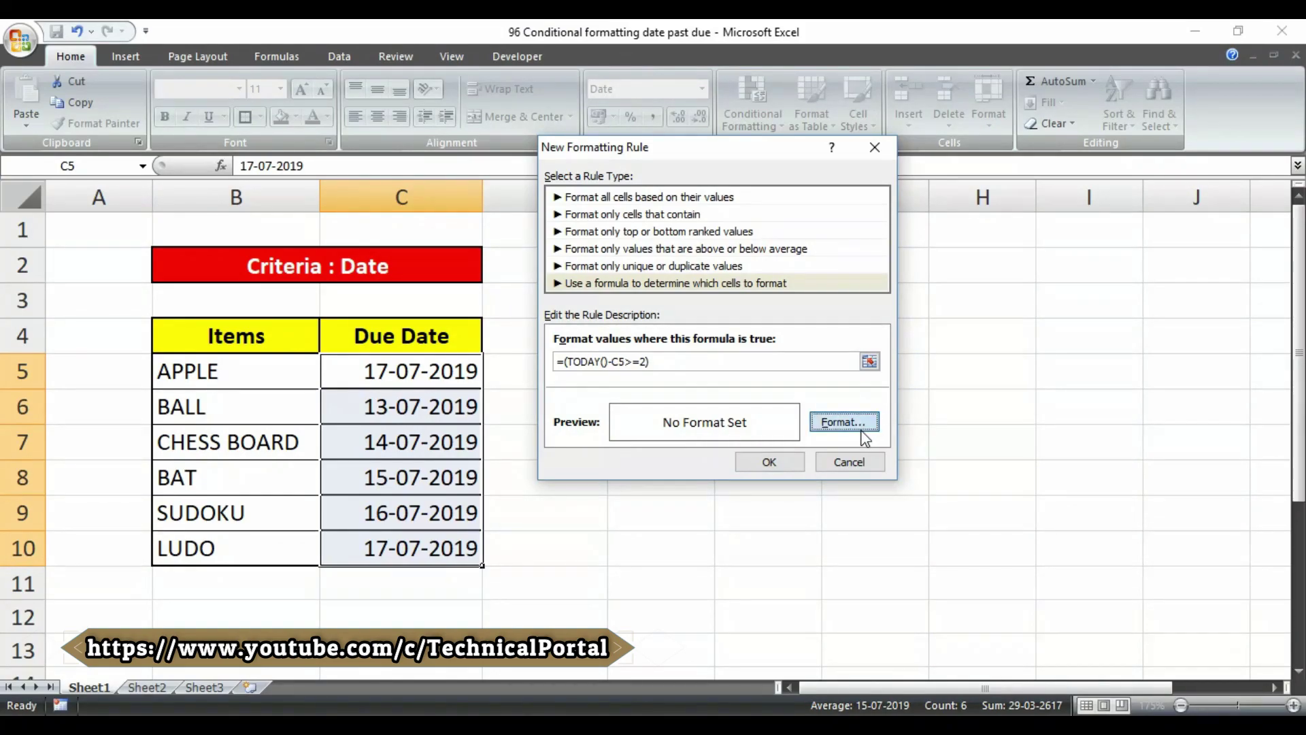
pyautogui.click(499, 302)
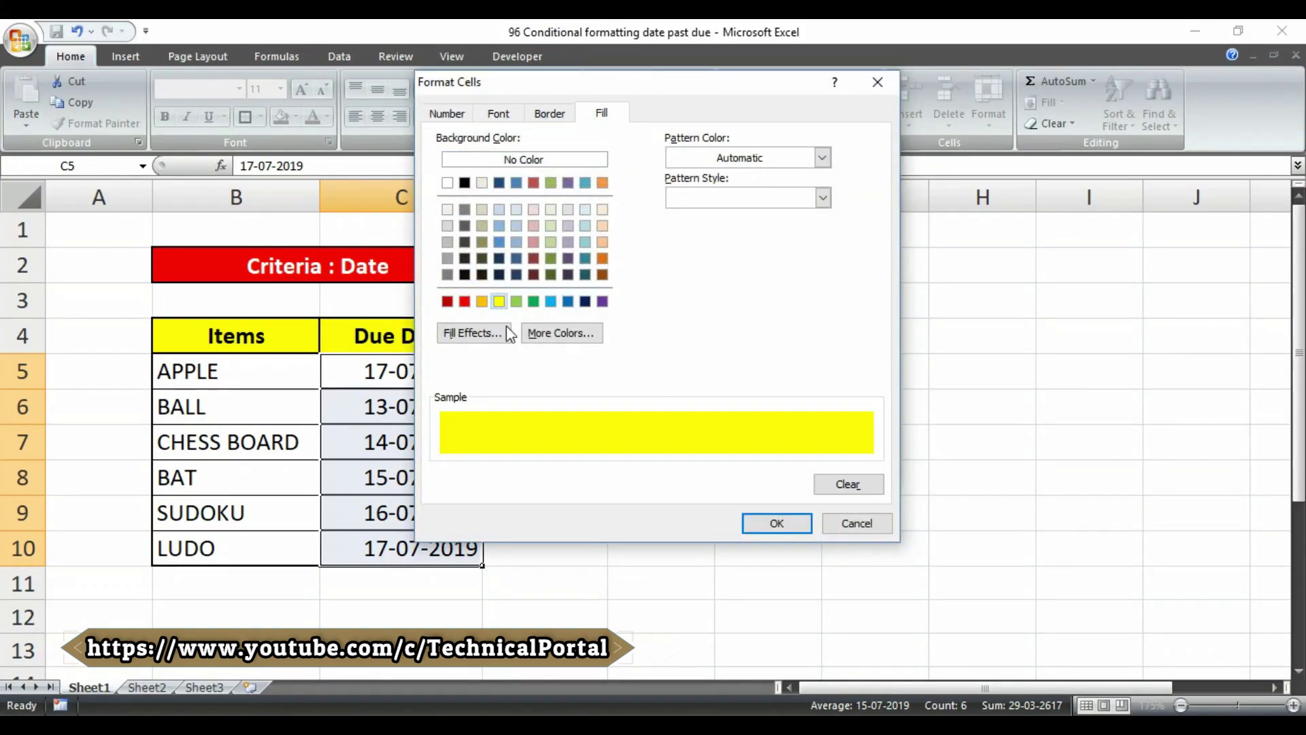
pyautogui.click(534, 301)
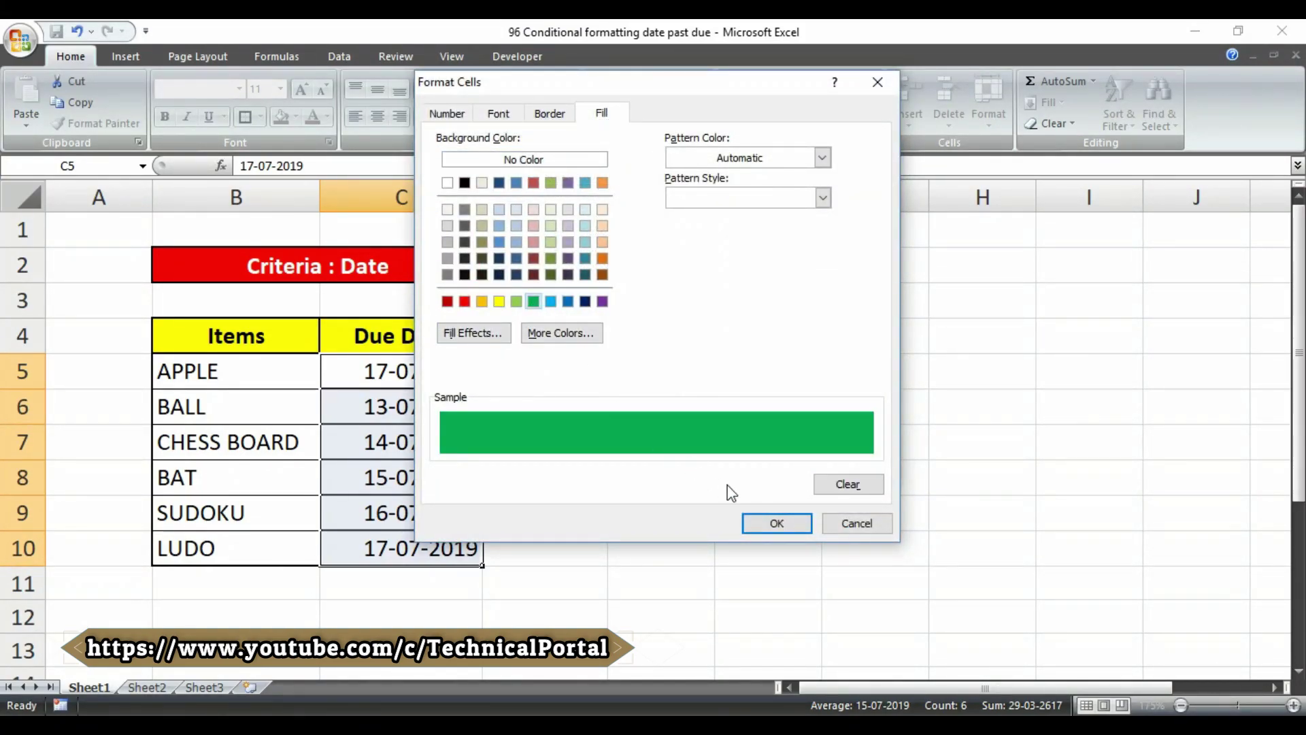
pyautogui.click(781, 523)
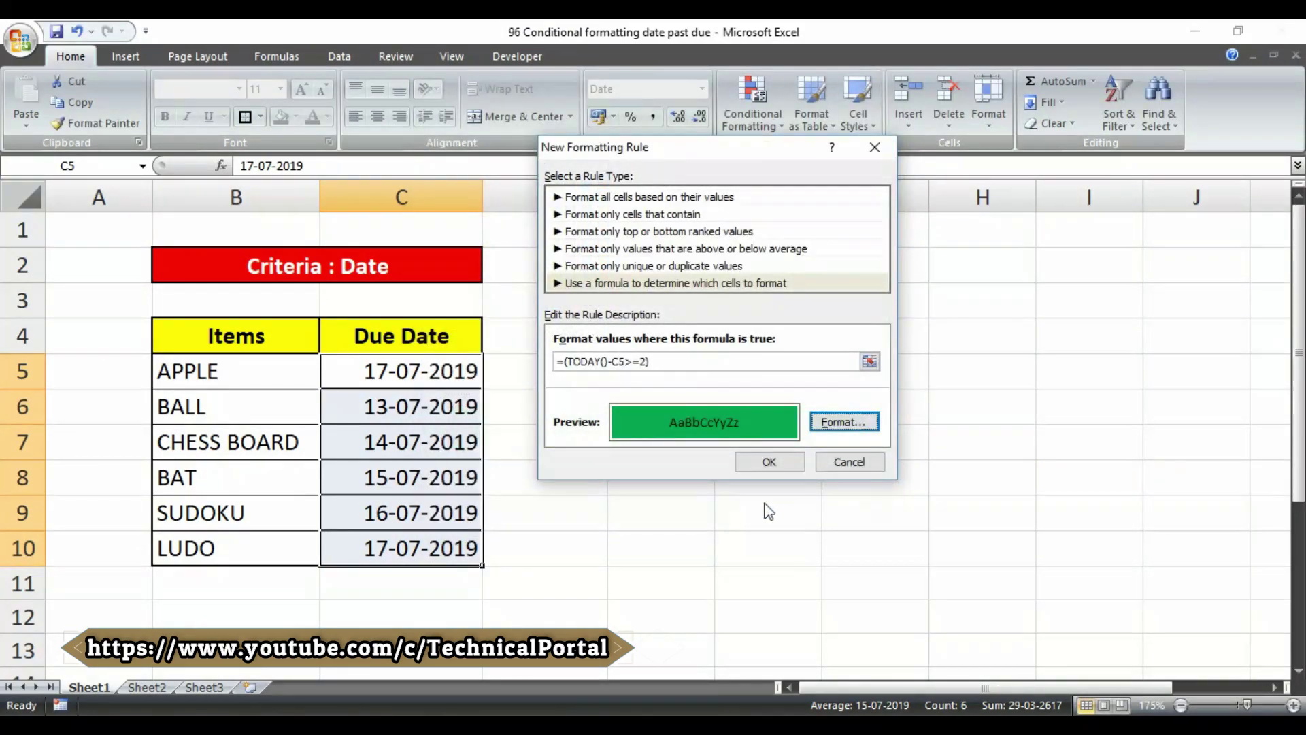
pyautogui.click(770, 465)
pyautogui.click(404, 423)
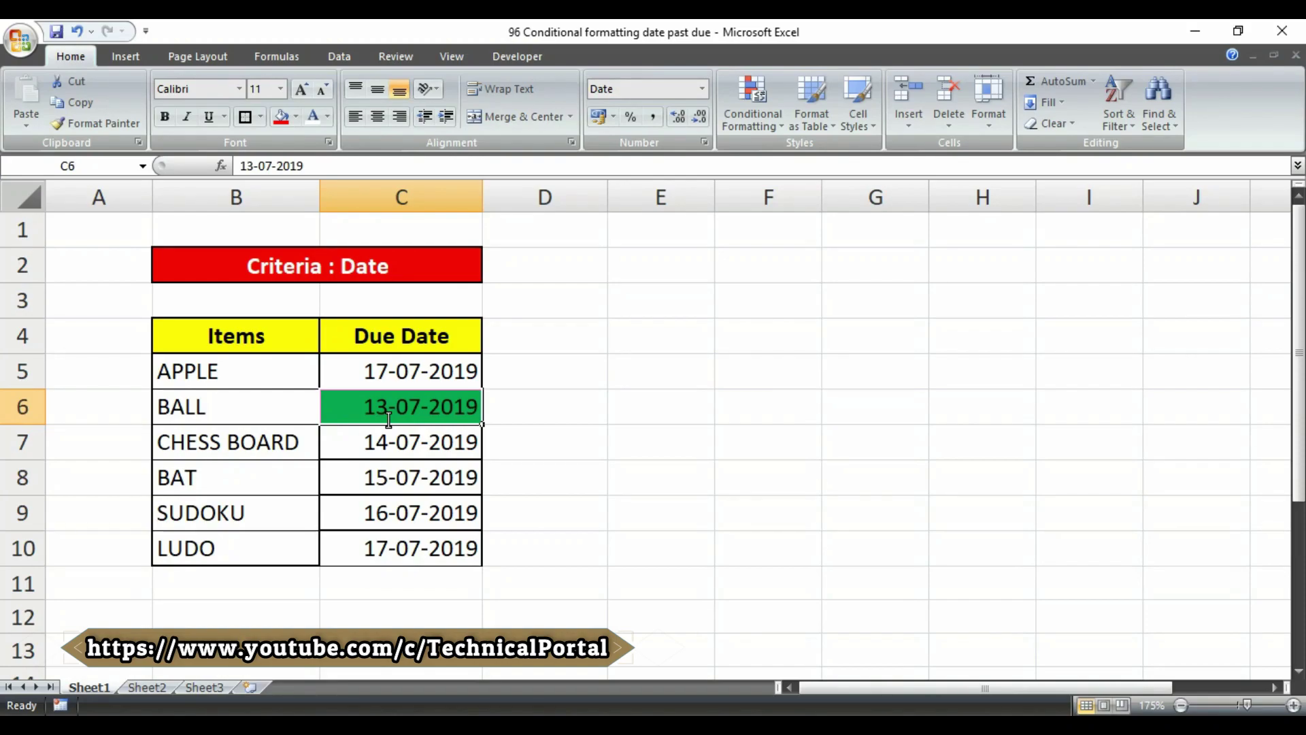
pyautogui.click(386, 479)
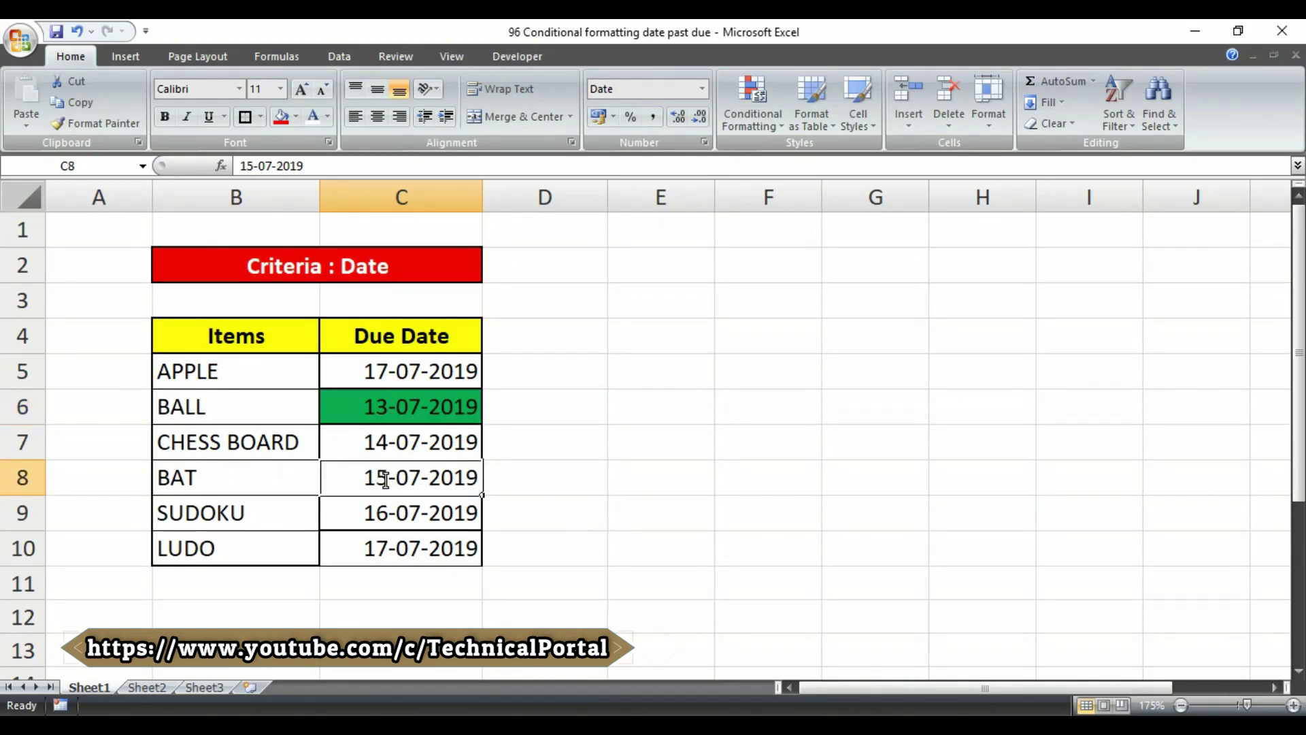